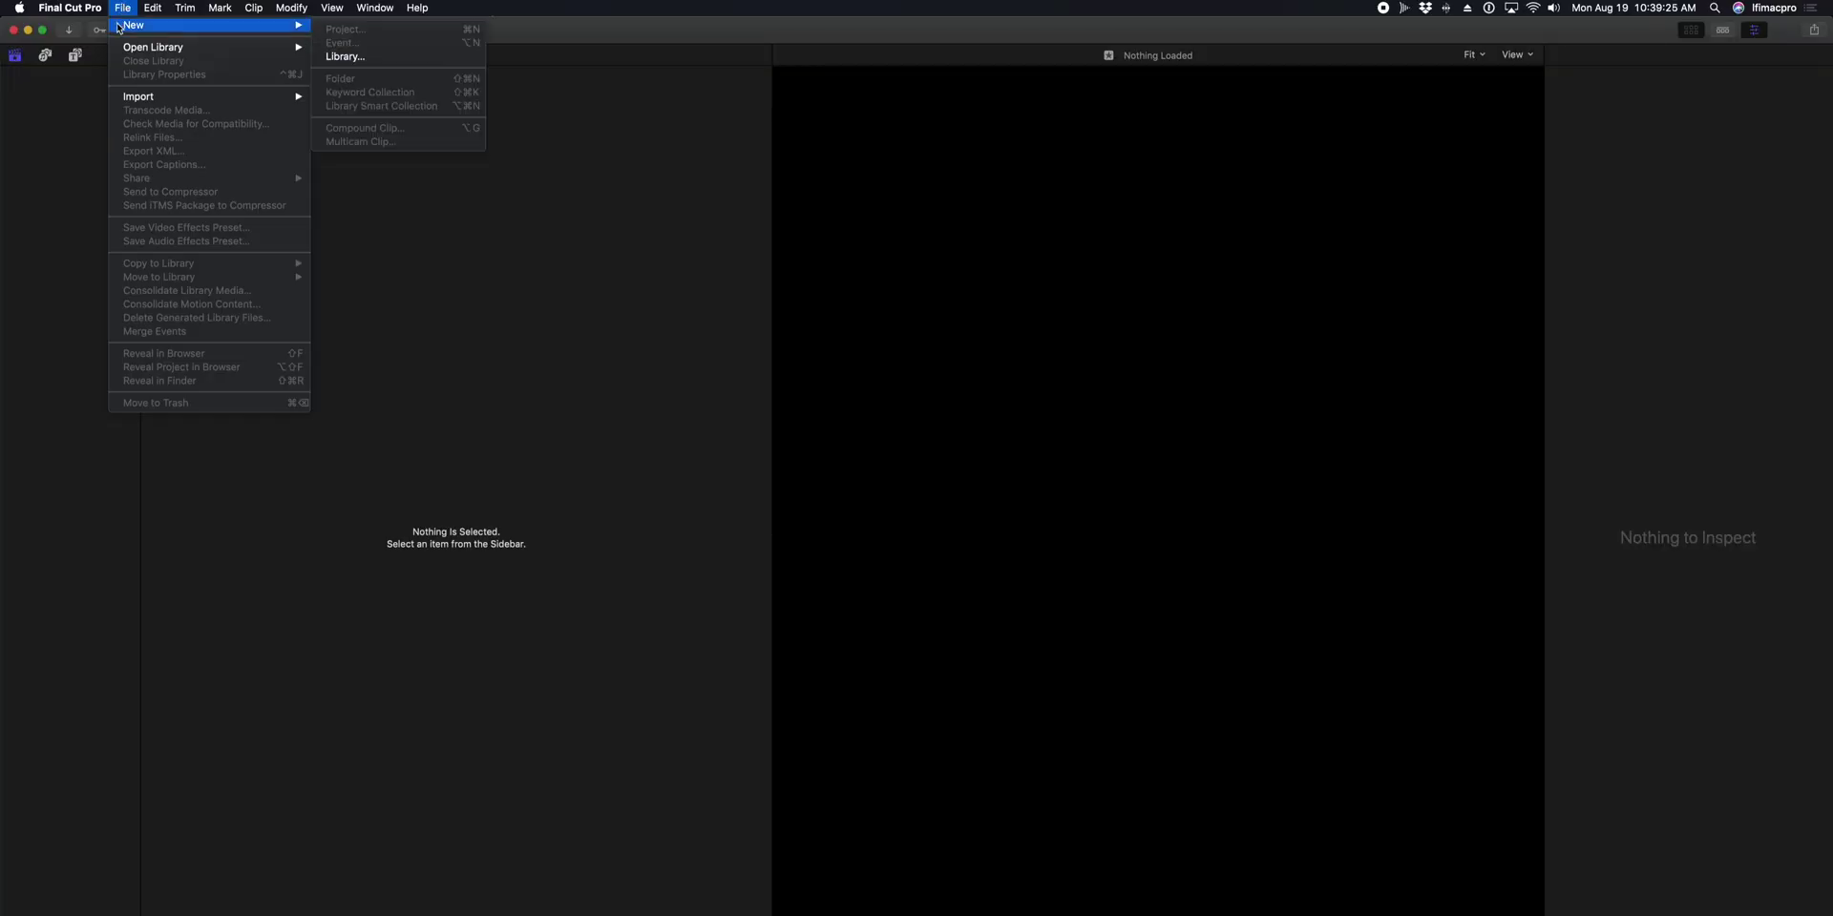
Create a new library with media in 02_FCPX Media, cache in 03_FCPX Cache, Motion content in library.
left_click(368, 56)
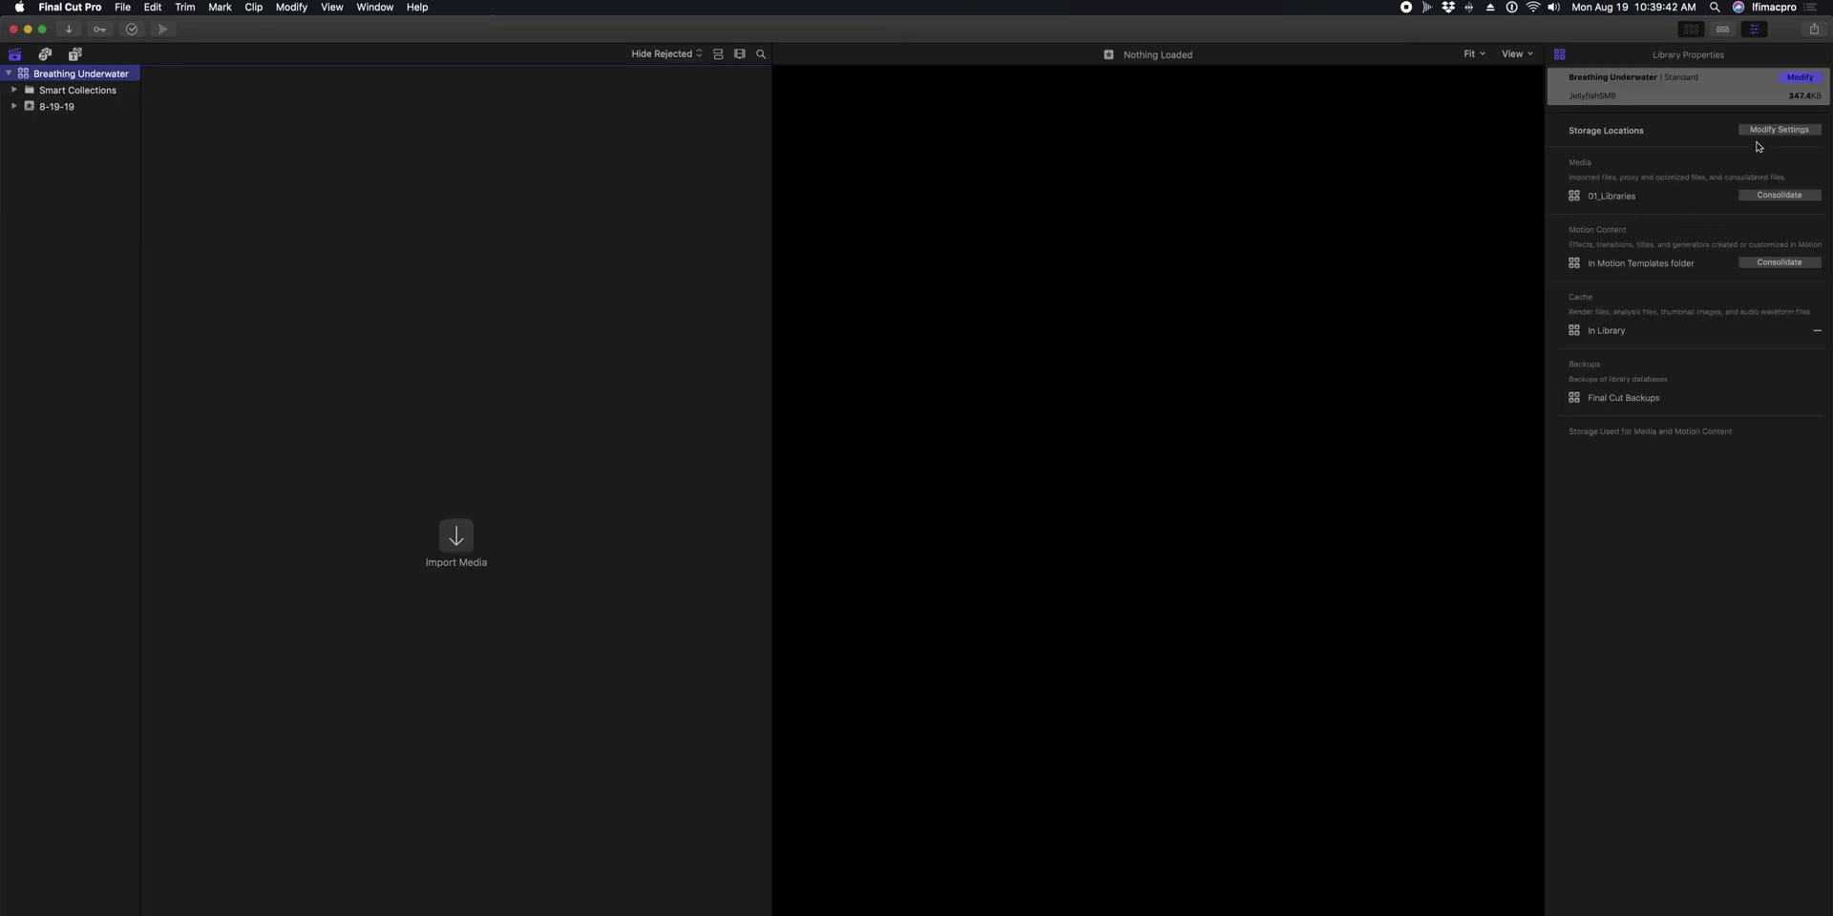
left_click(1763, 136)
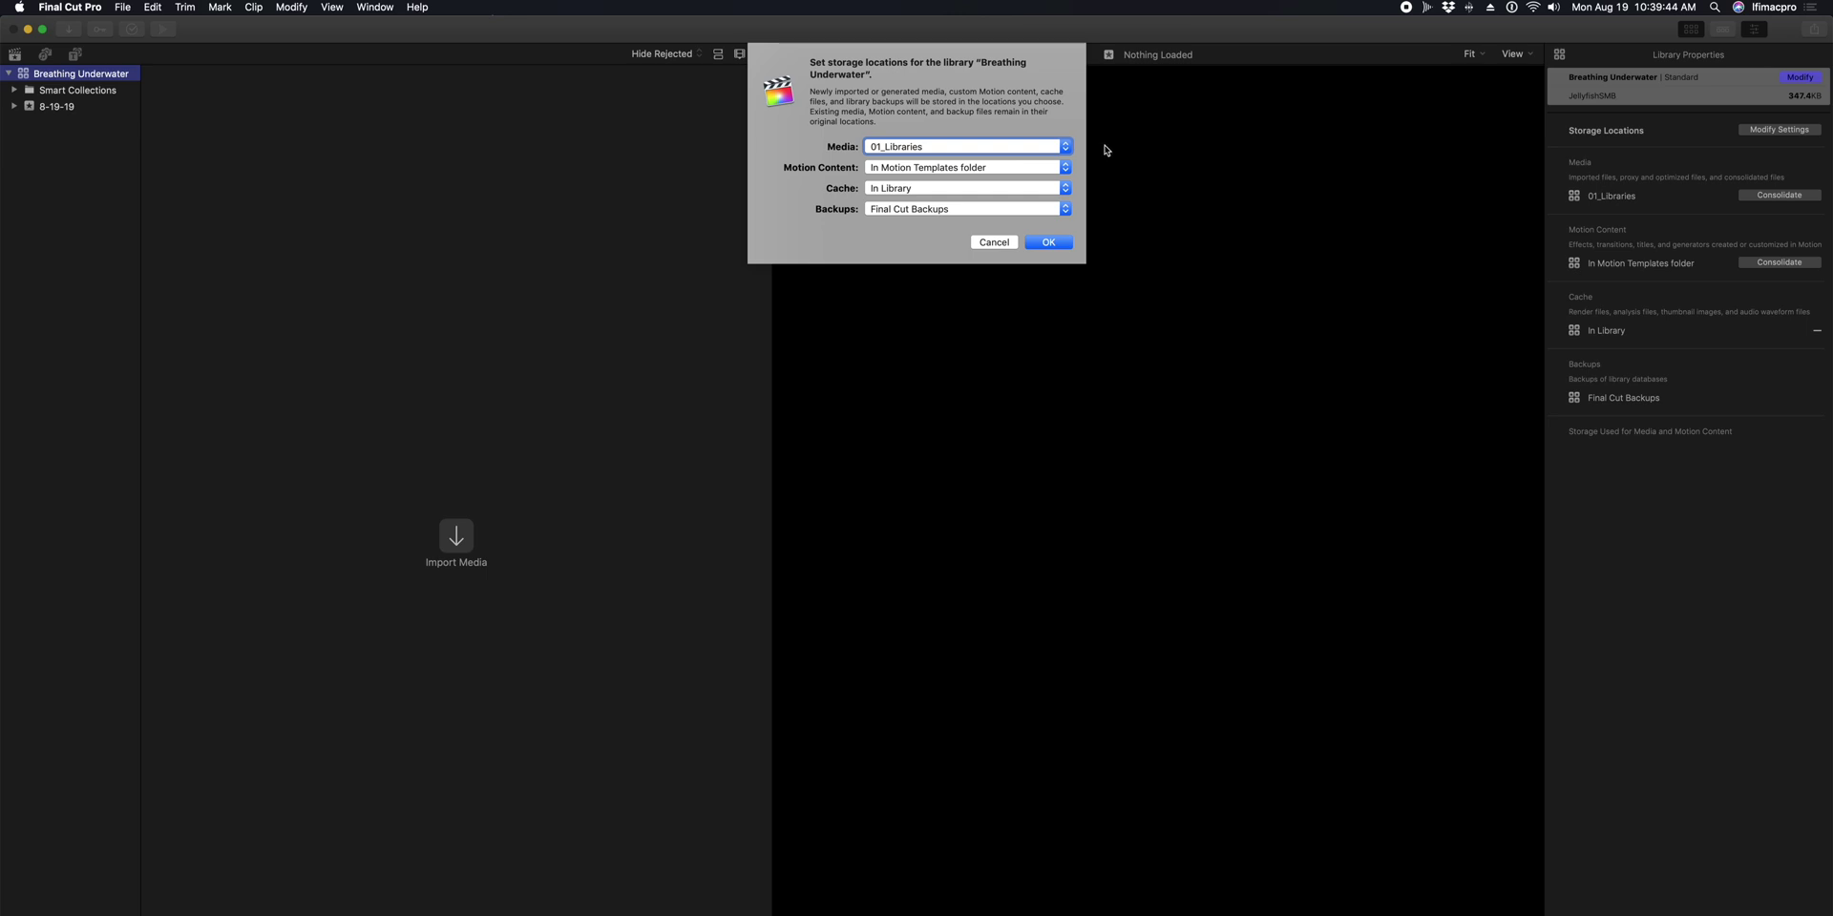
left_click(1045, 169)
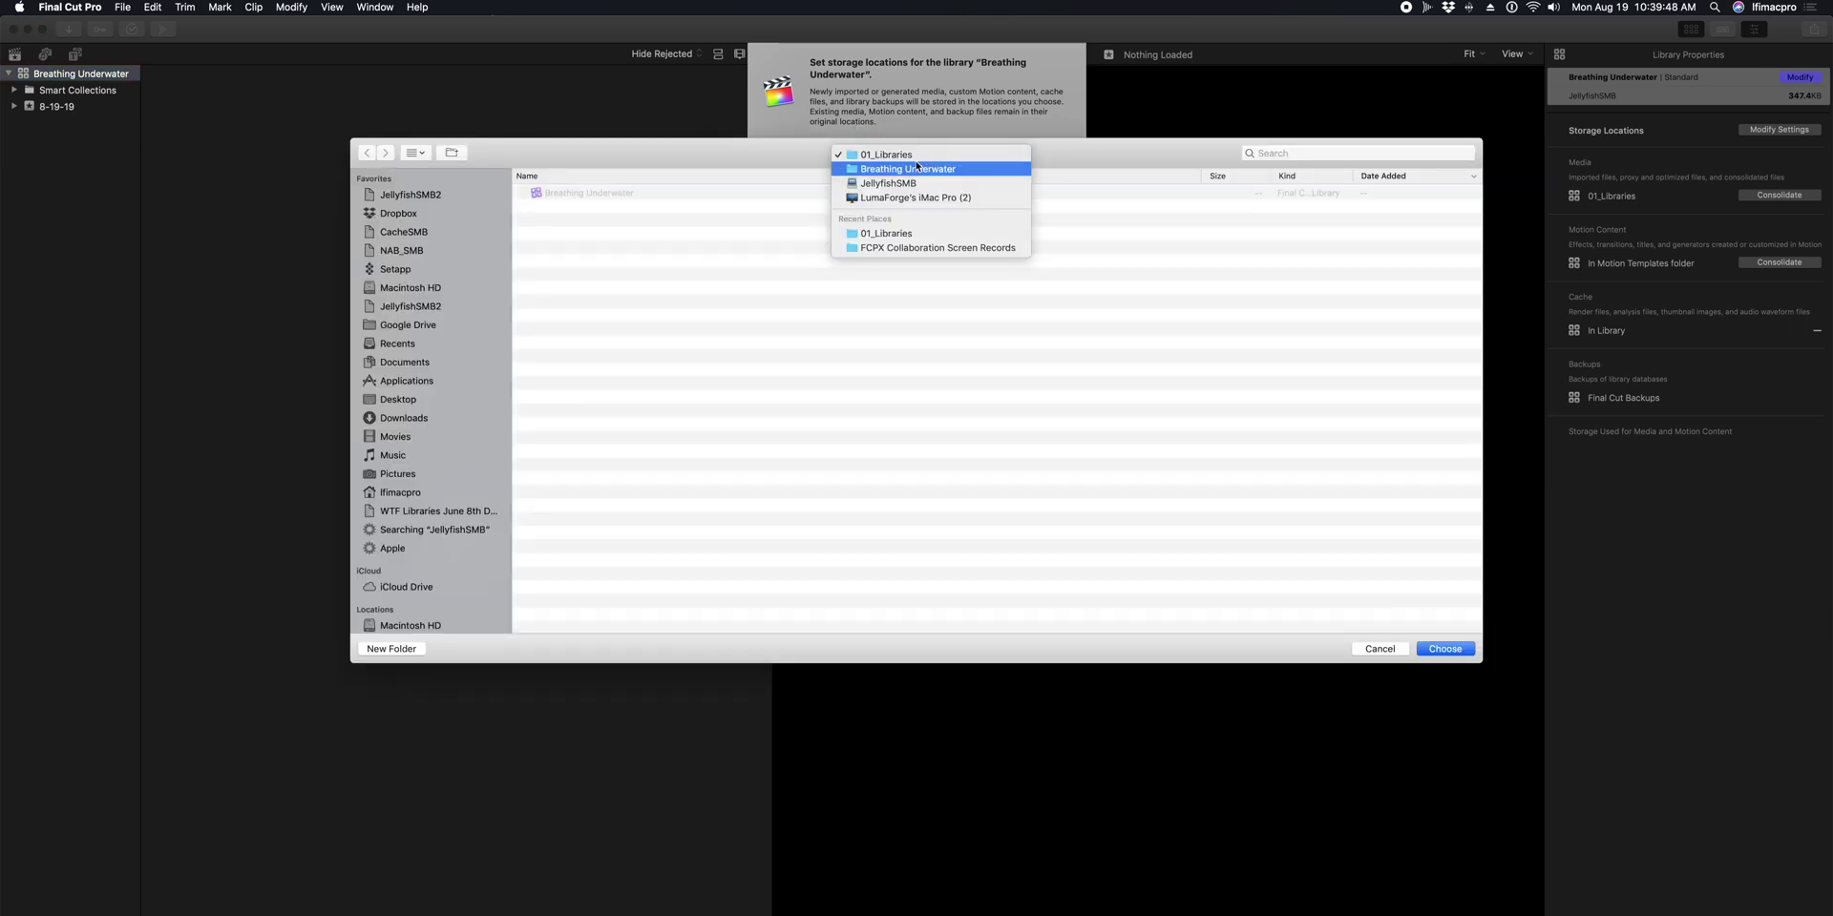
left_click(916, 166)
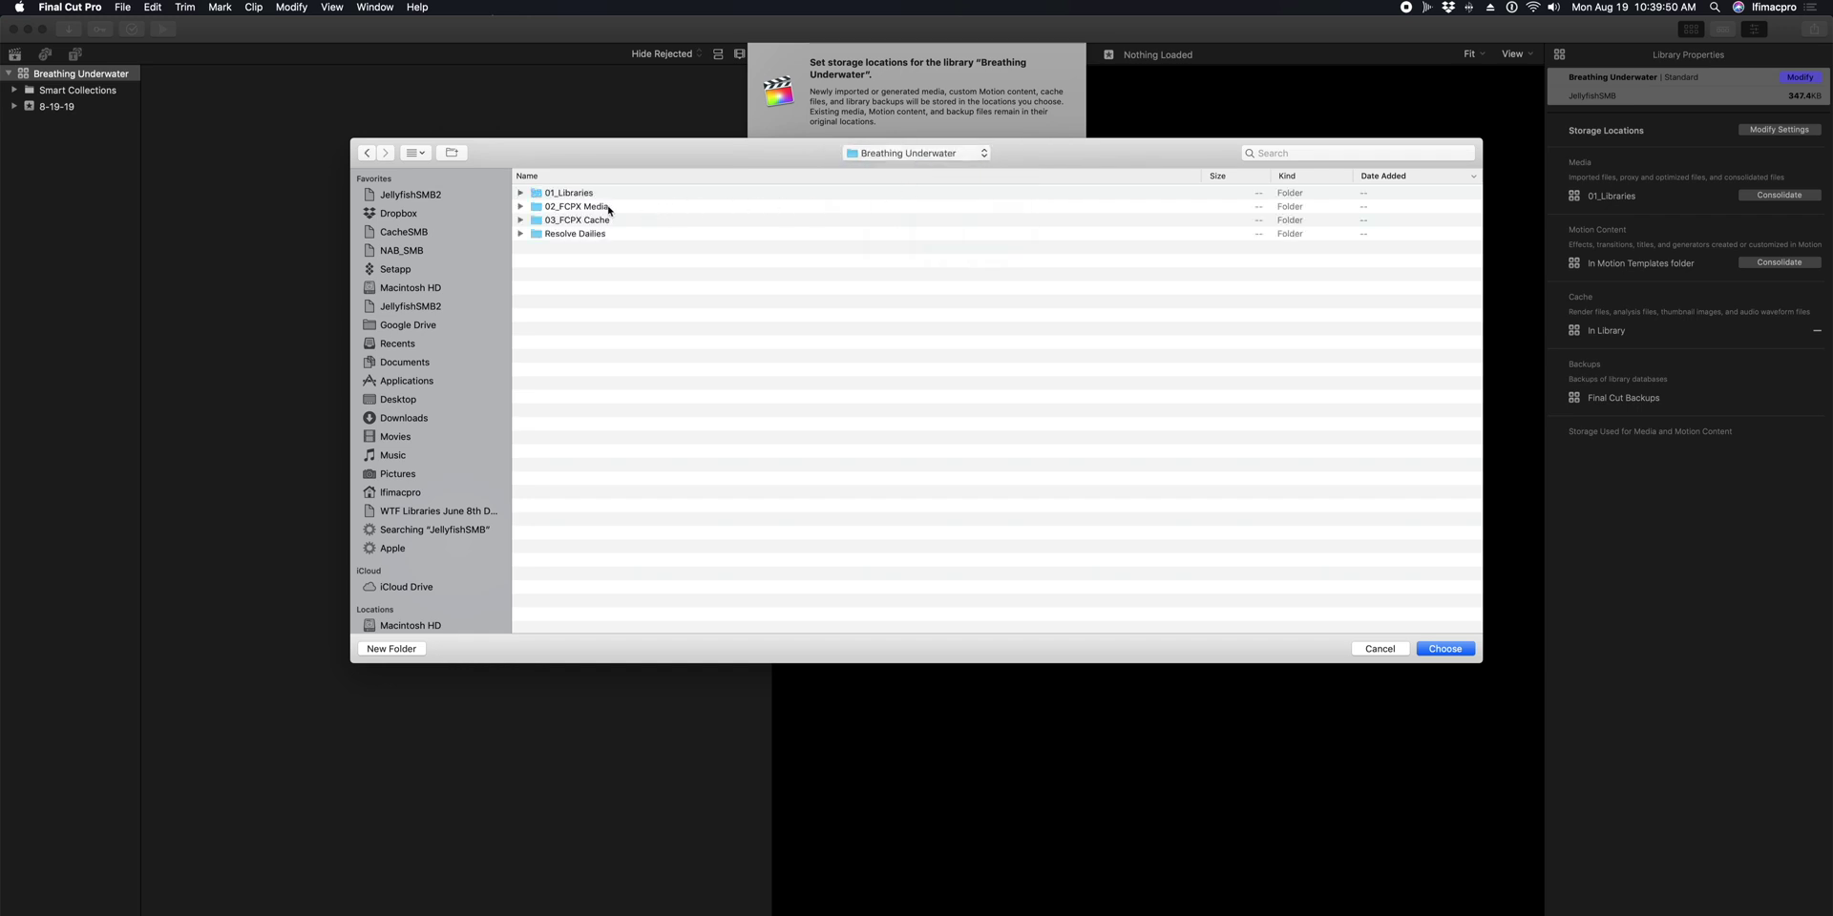
left_click(577, 207)
left_click(1444, 648)
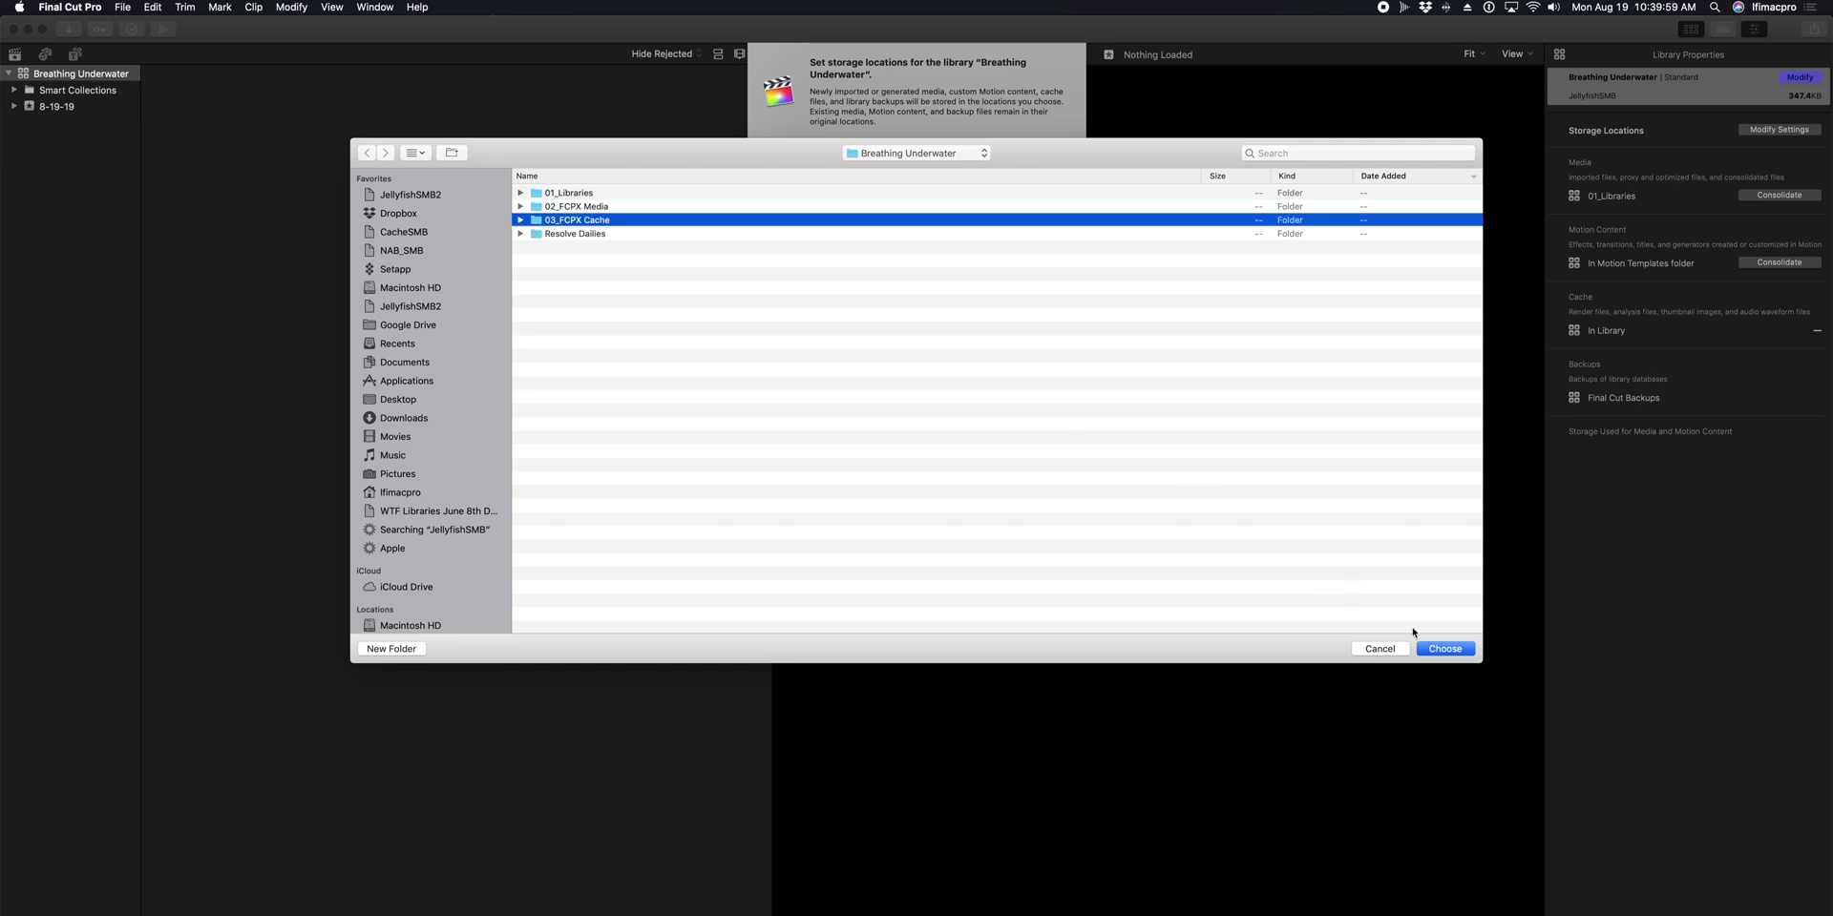
left_click(1444, 648)
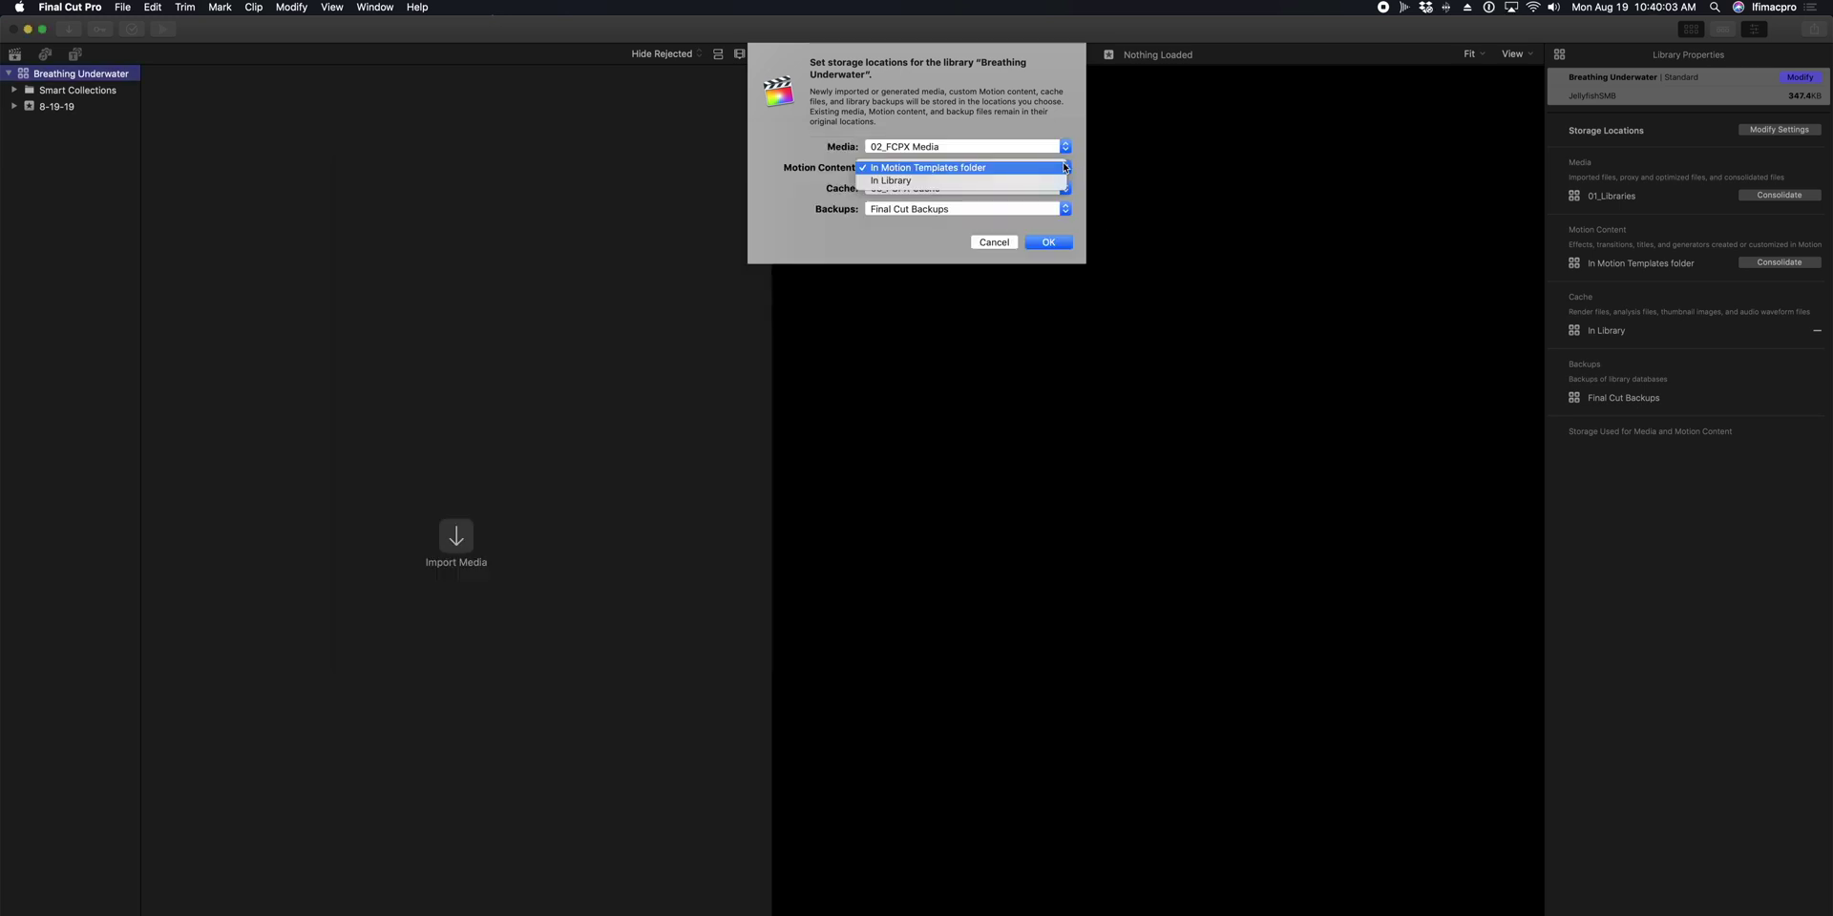
left_click(1054, 180)
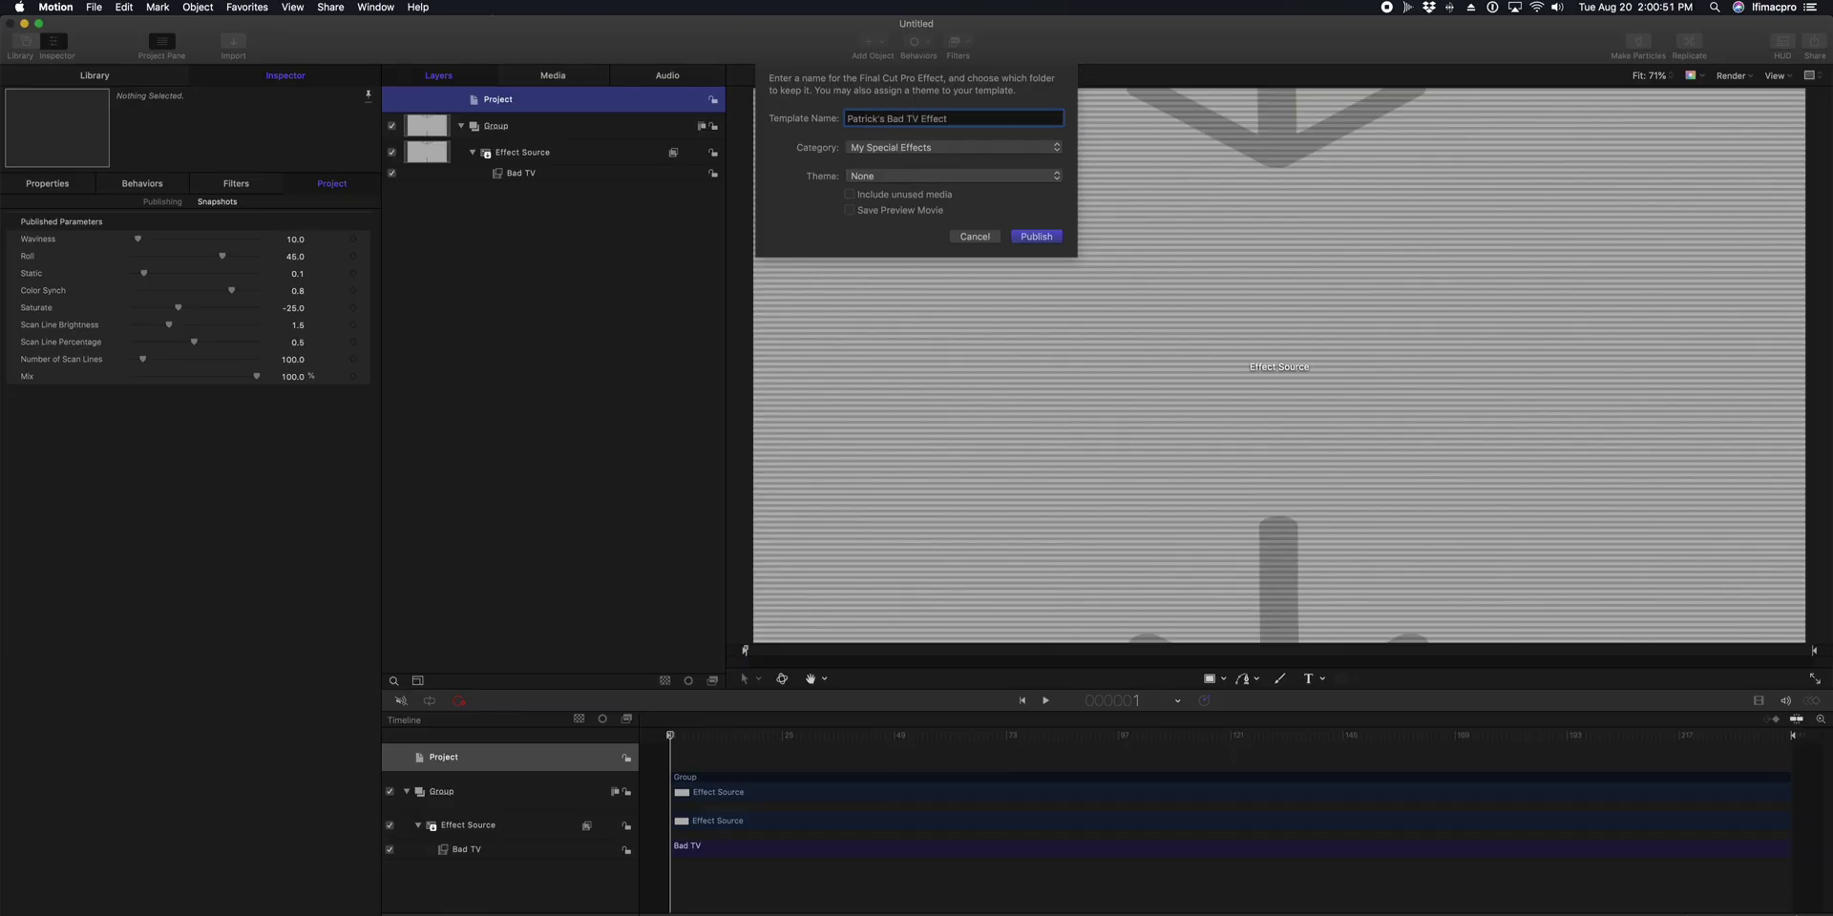
Publish the Bad TV effect as a Final Cut Pro template, then request 9 Final Cut Pro licences.
left_click(1051, 240)
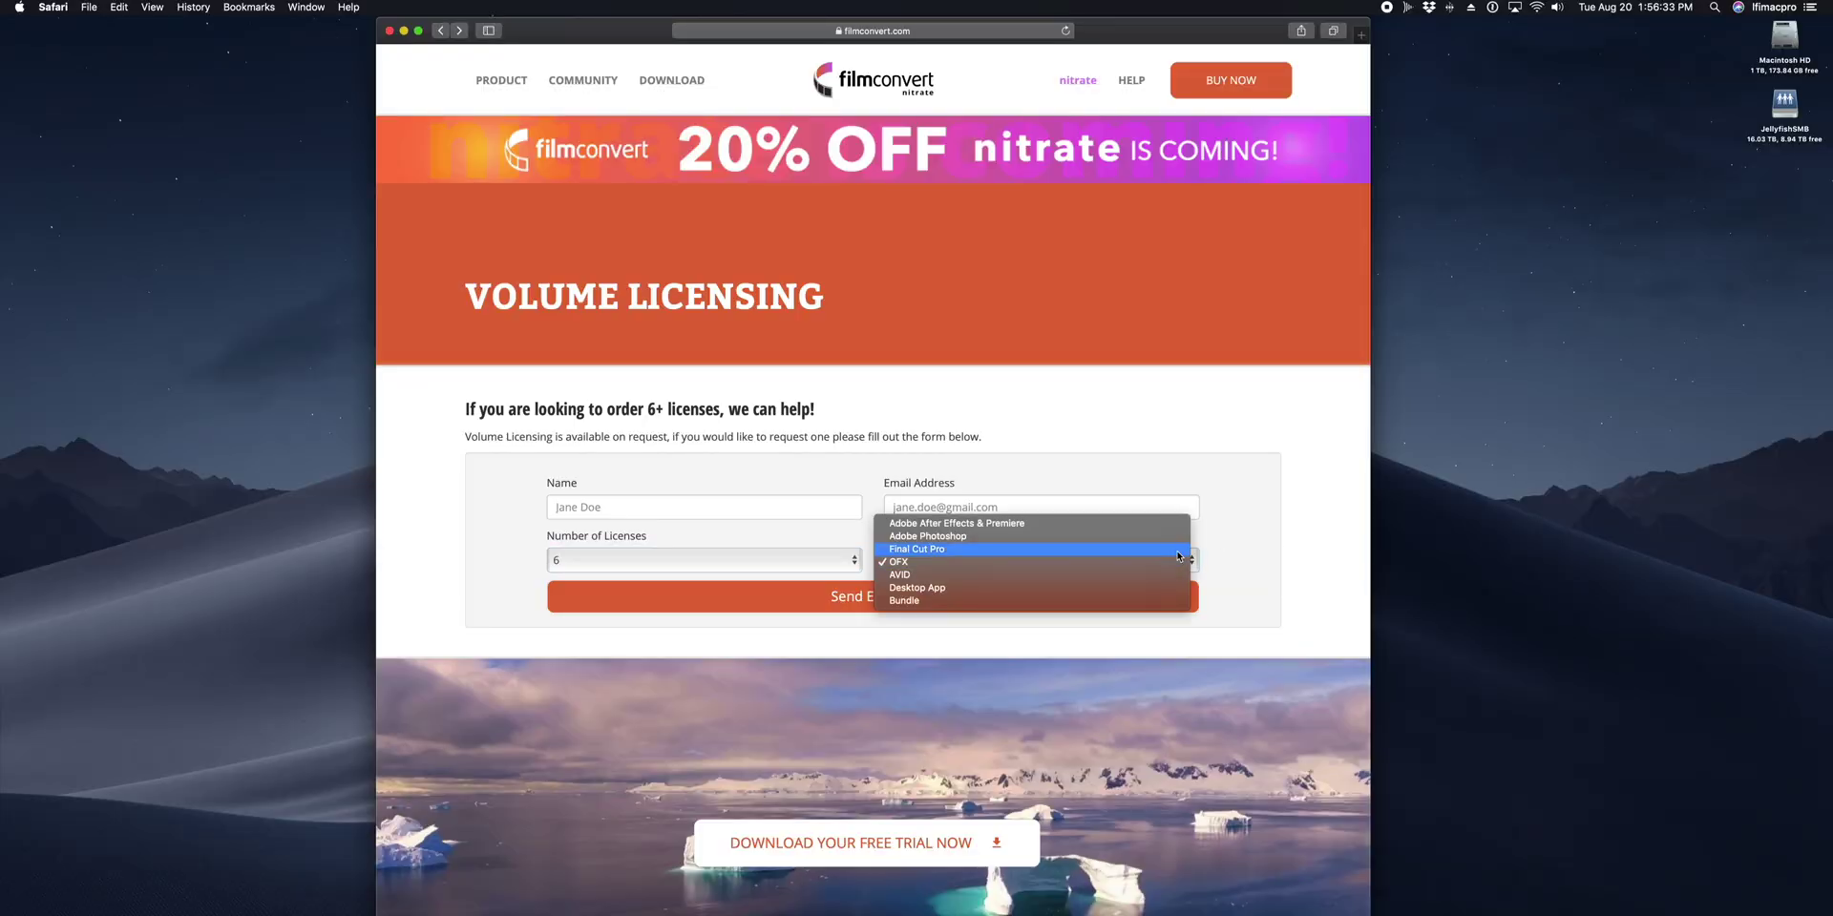
left_click(1126, 550)
left_click(832, 555)
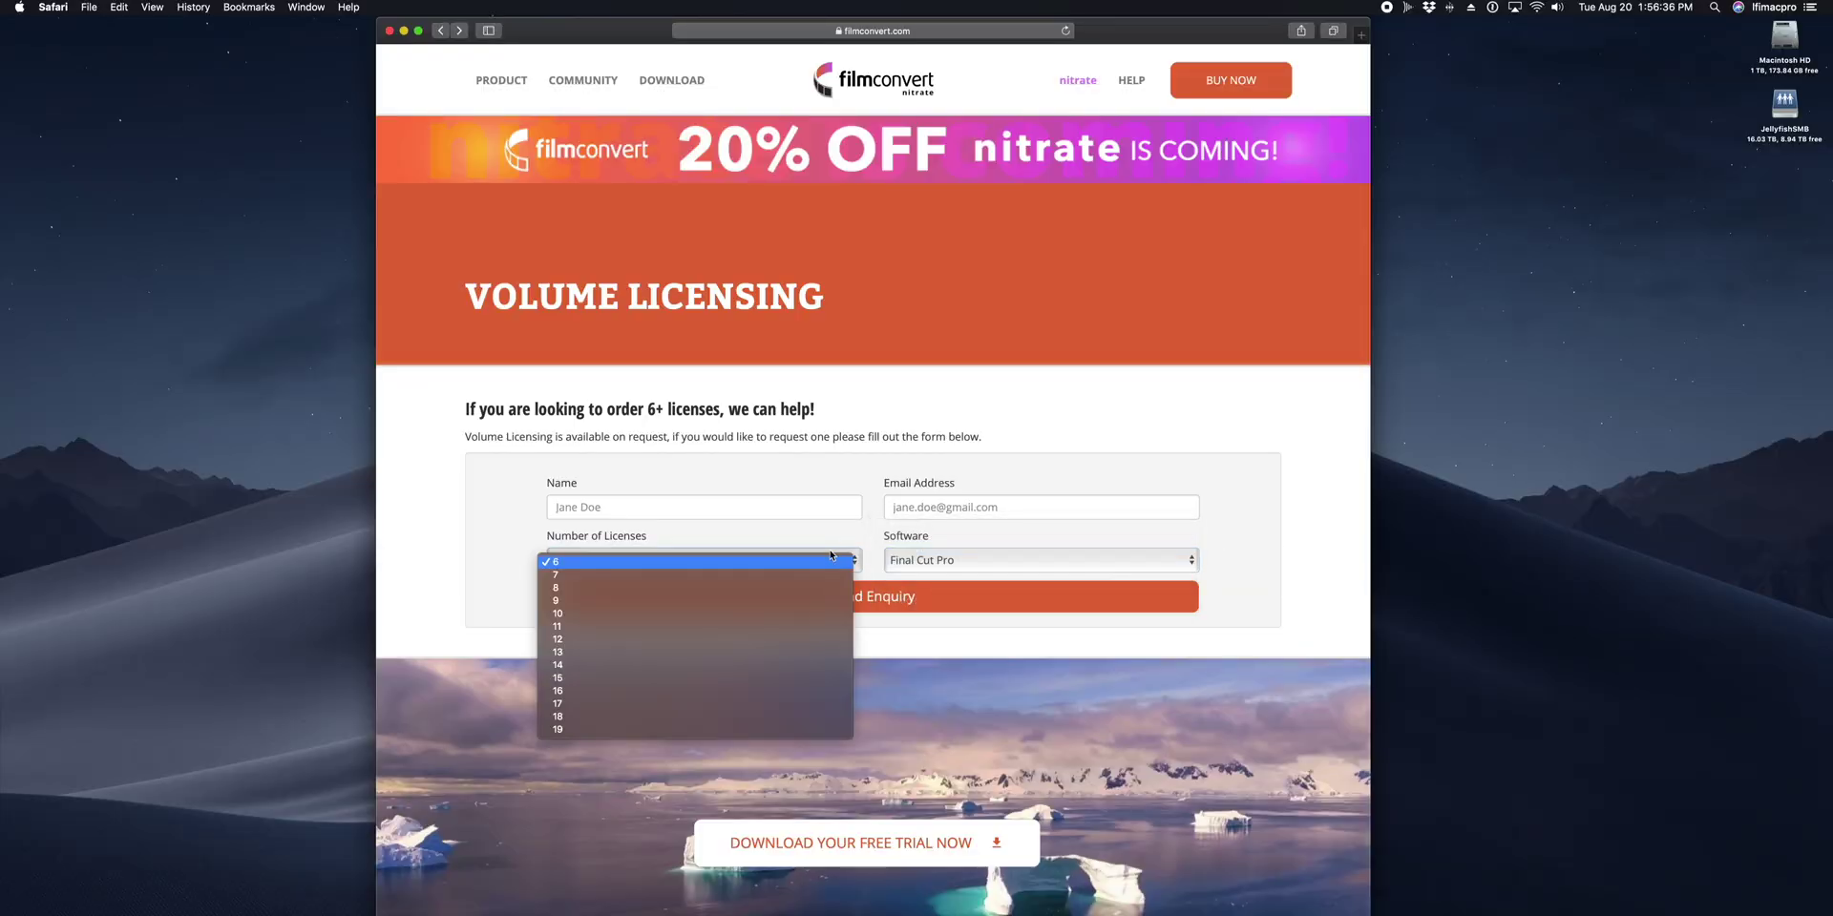
left_click(812, 601)
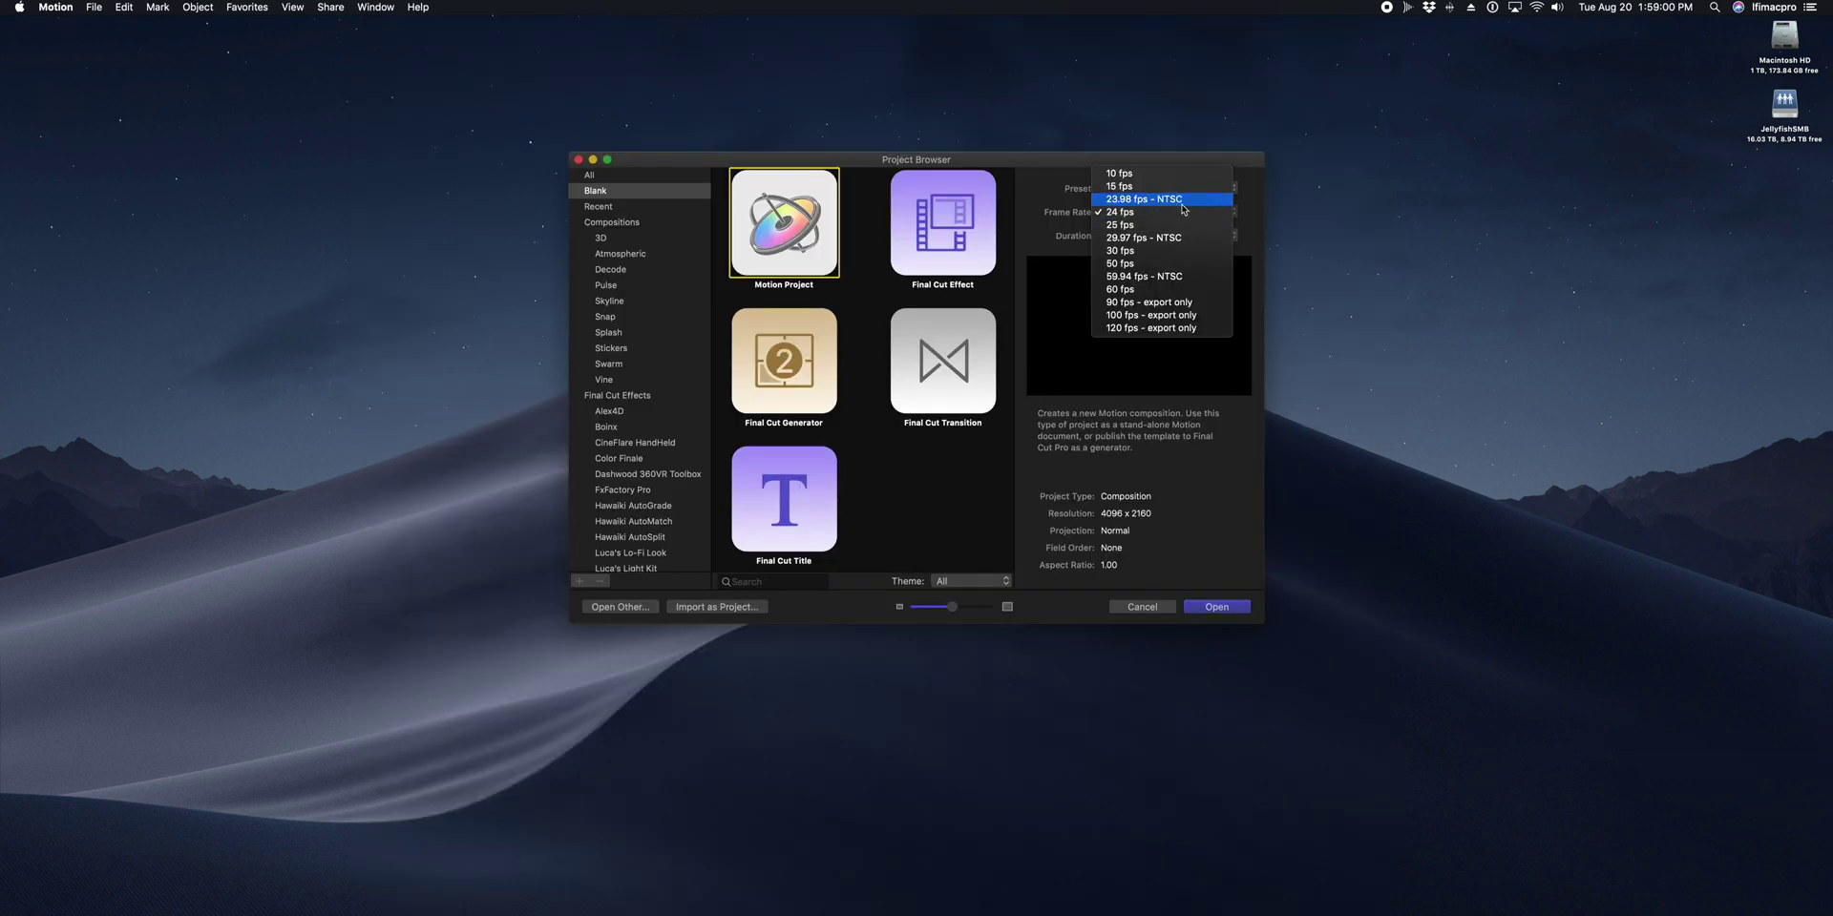
Choose 23.98 fps and a Final Cut Effect project, then keep Motion content in the library and confirm.
left_click(1183, 202)
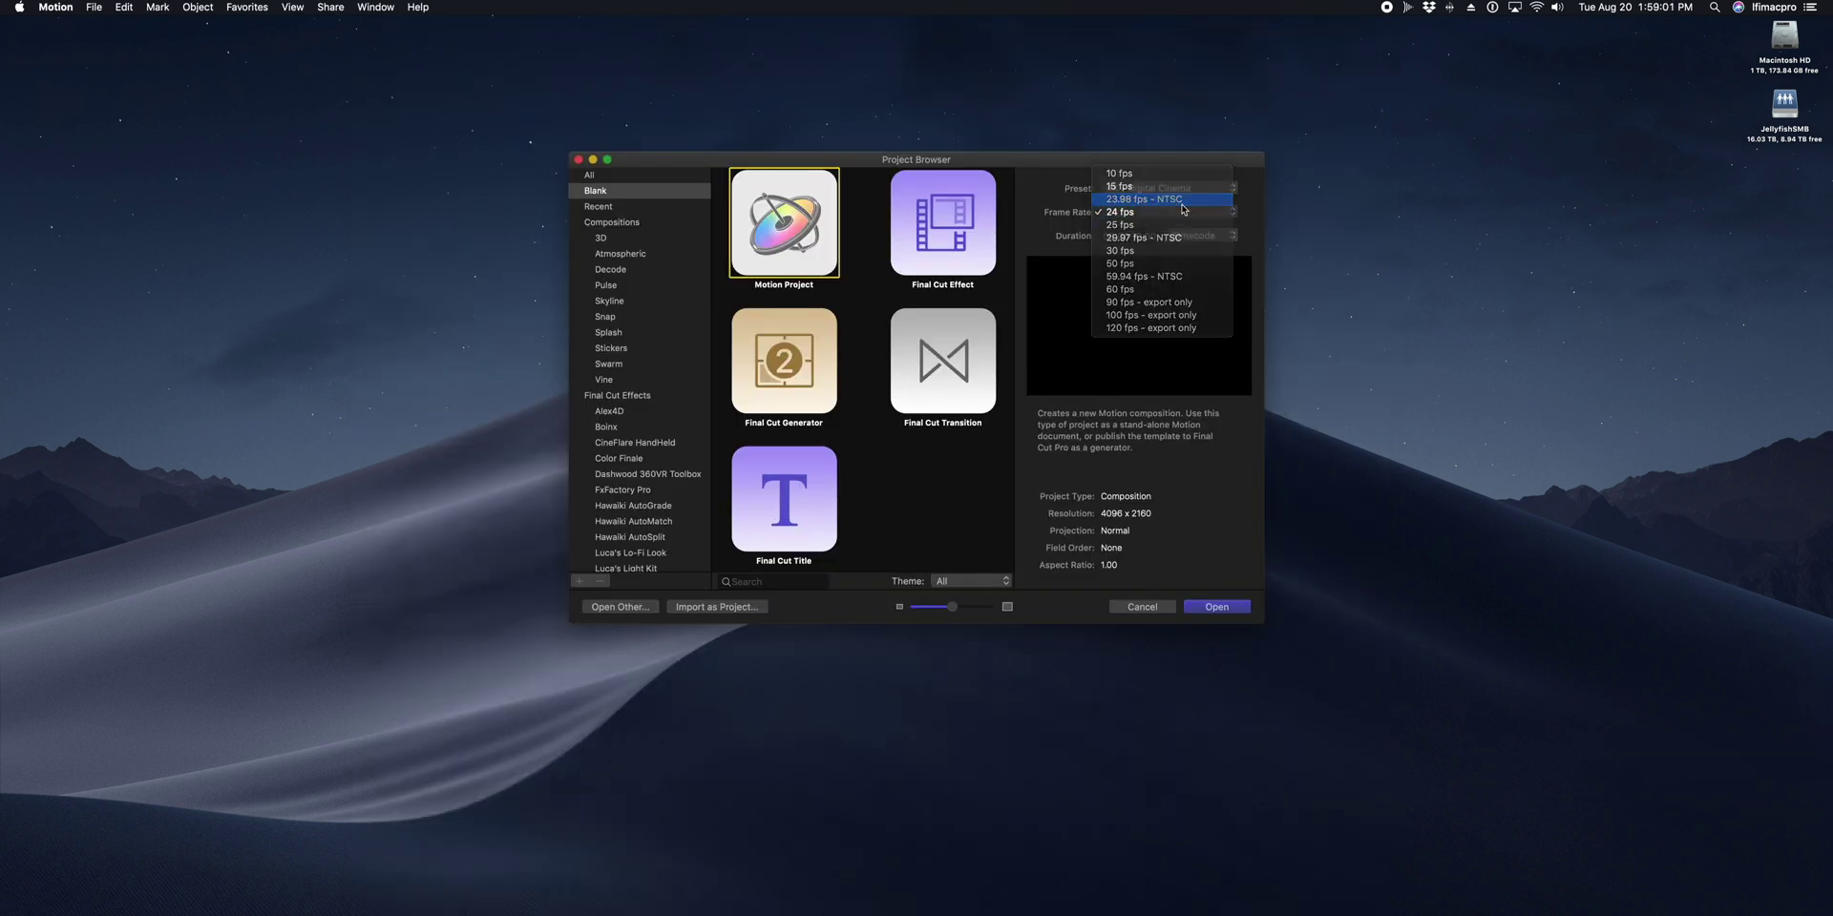
left_click(972, 225)
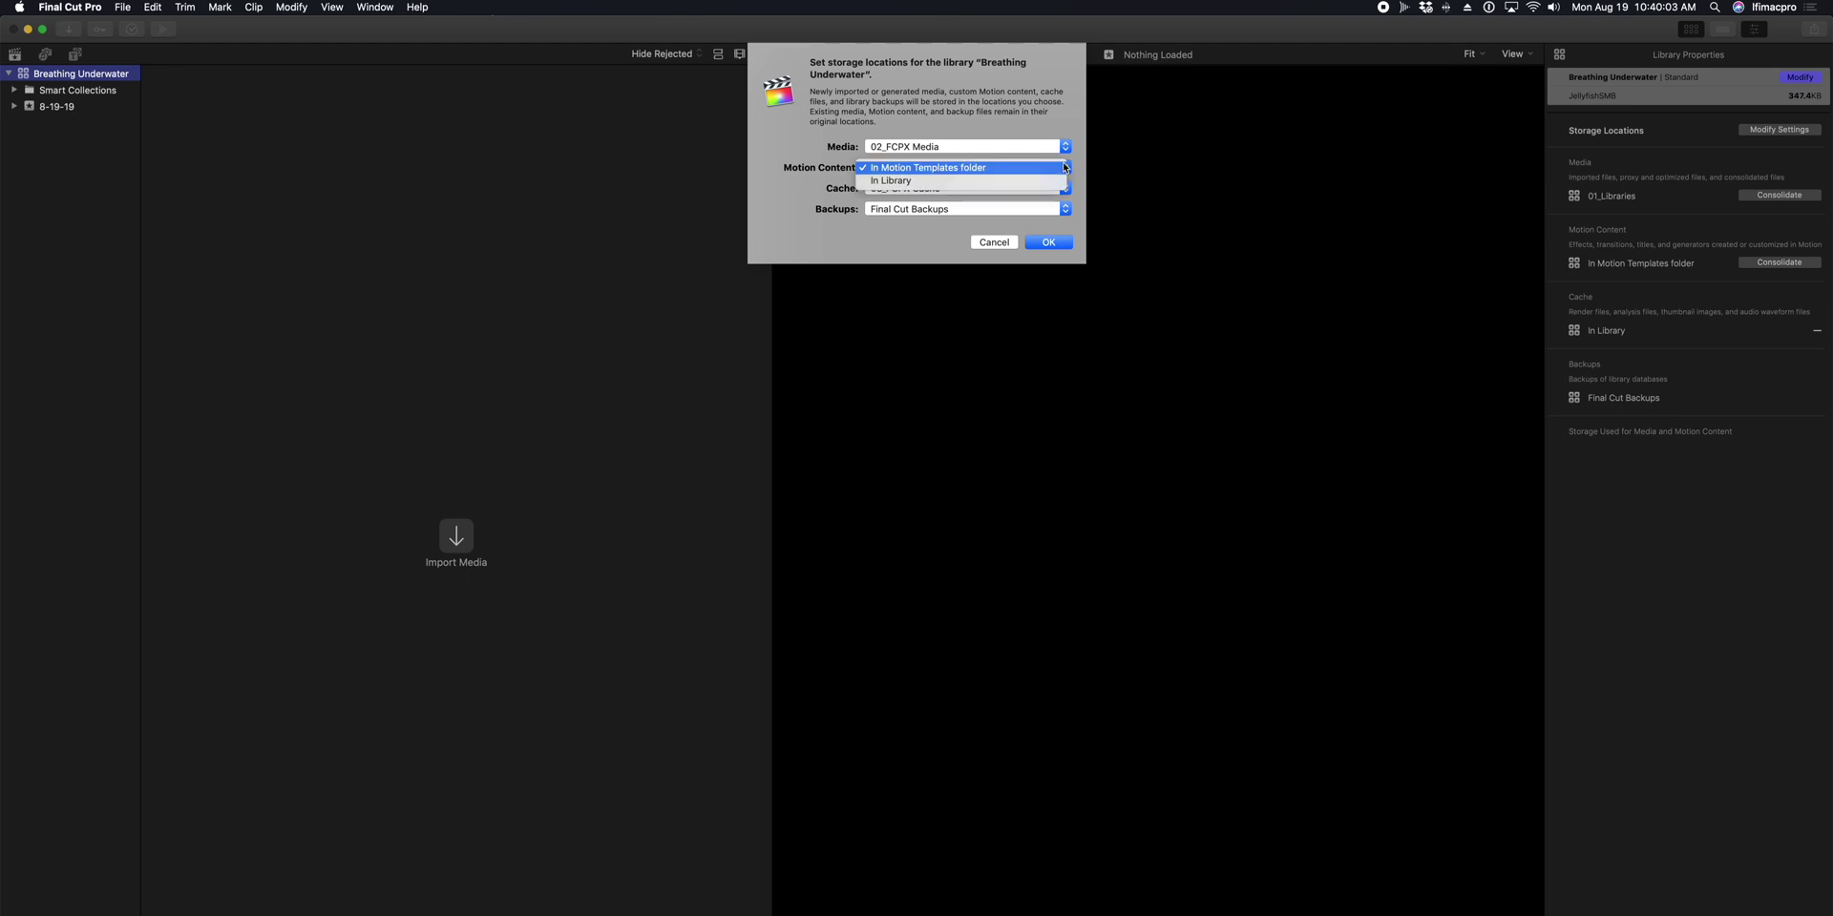
left_click(1054, 180)
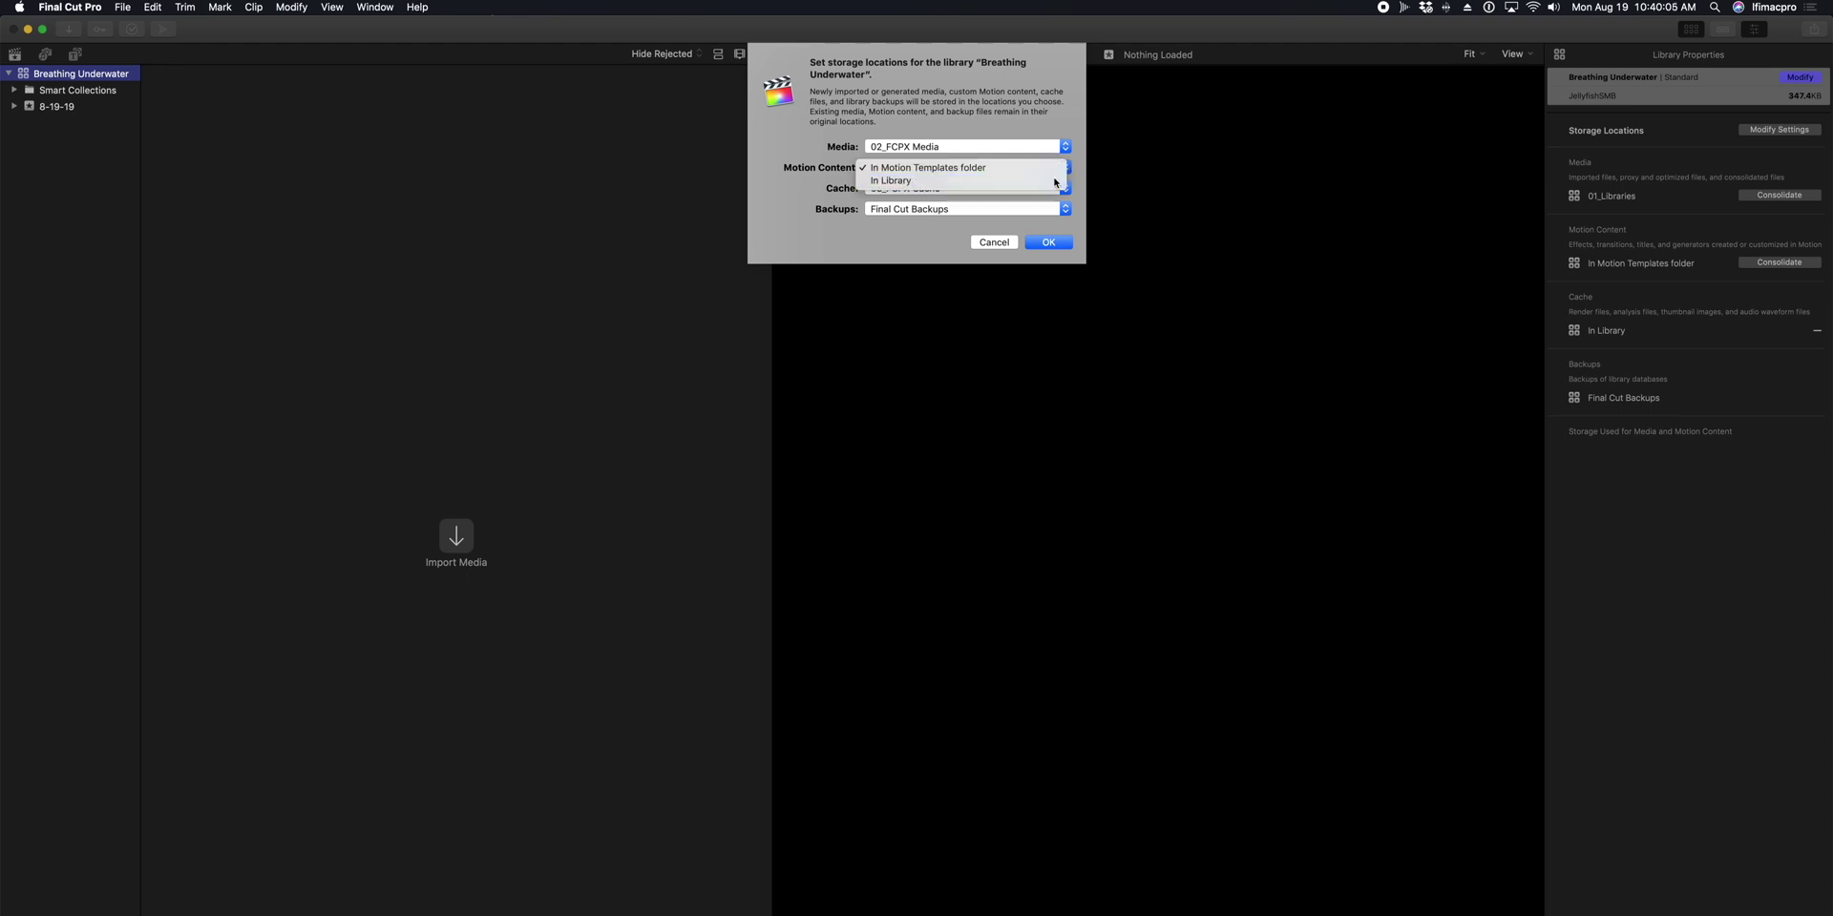
left_click(1046, 242)
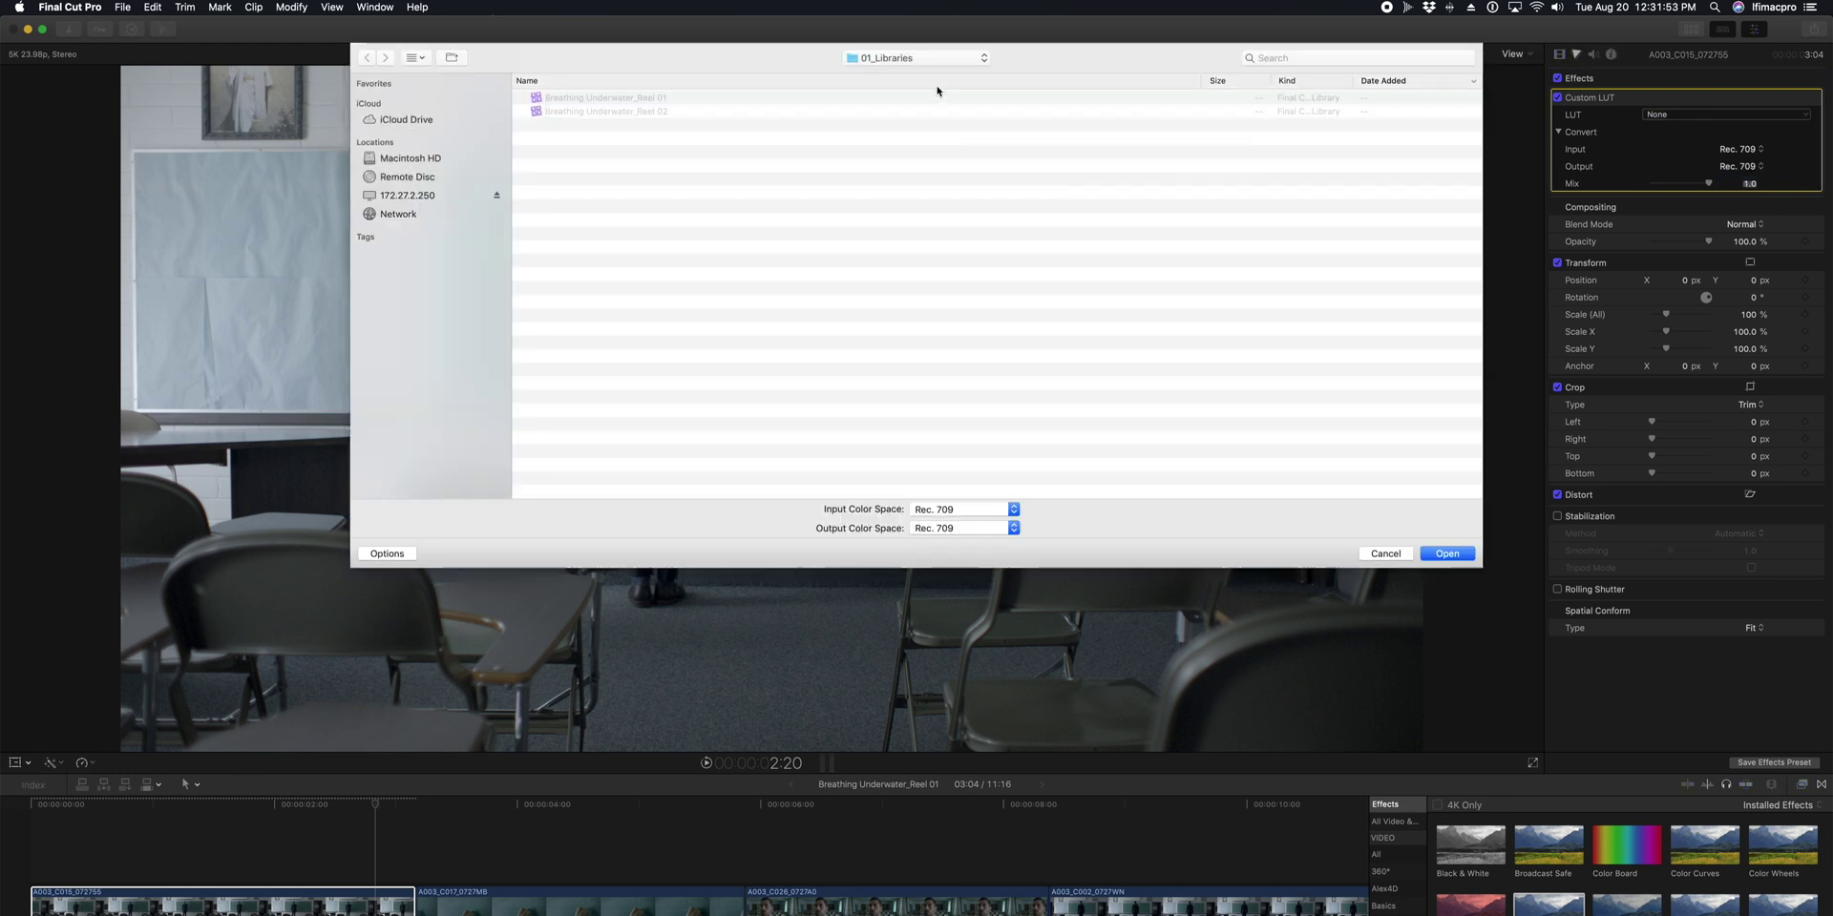
Load the ASCEND LUTs folder from Breathing Underwater > 05_LUTs for the Custom LUT effect.
left_click(925, 59)
left_click(919, 74)
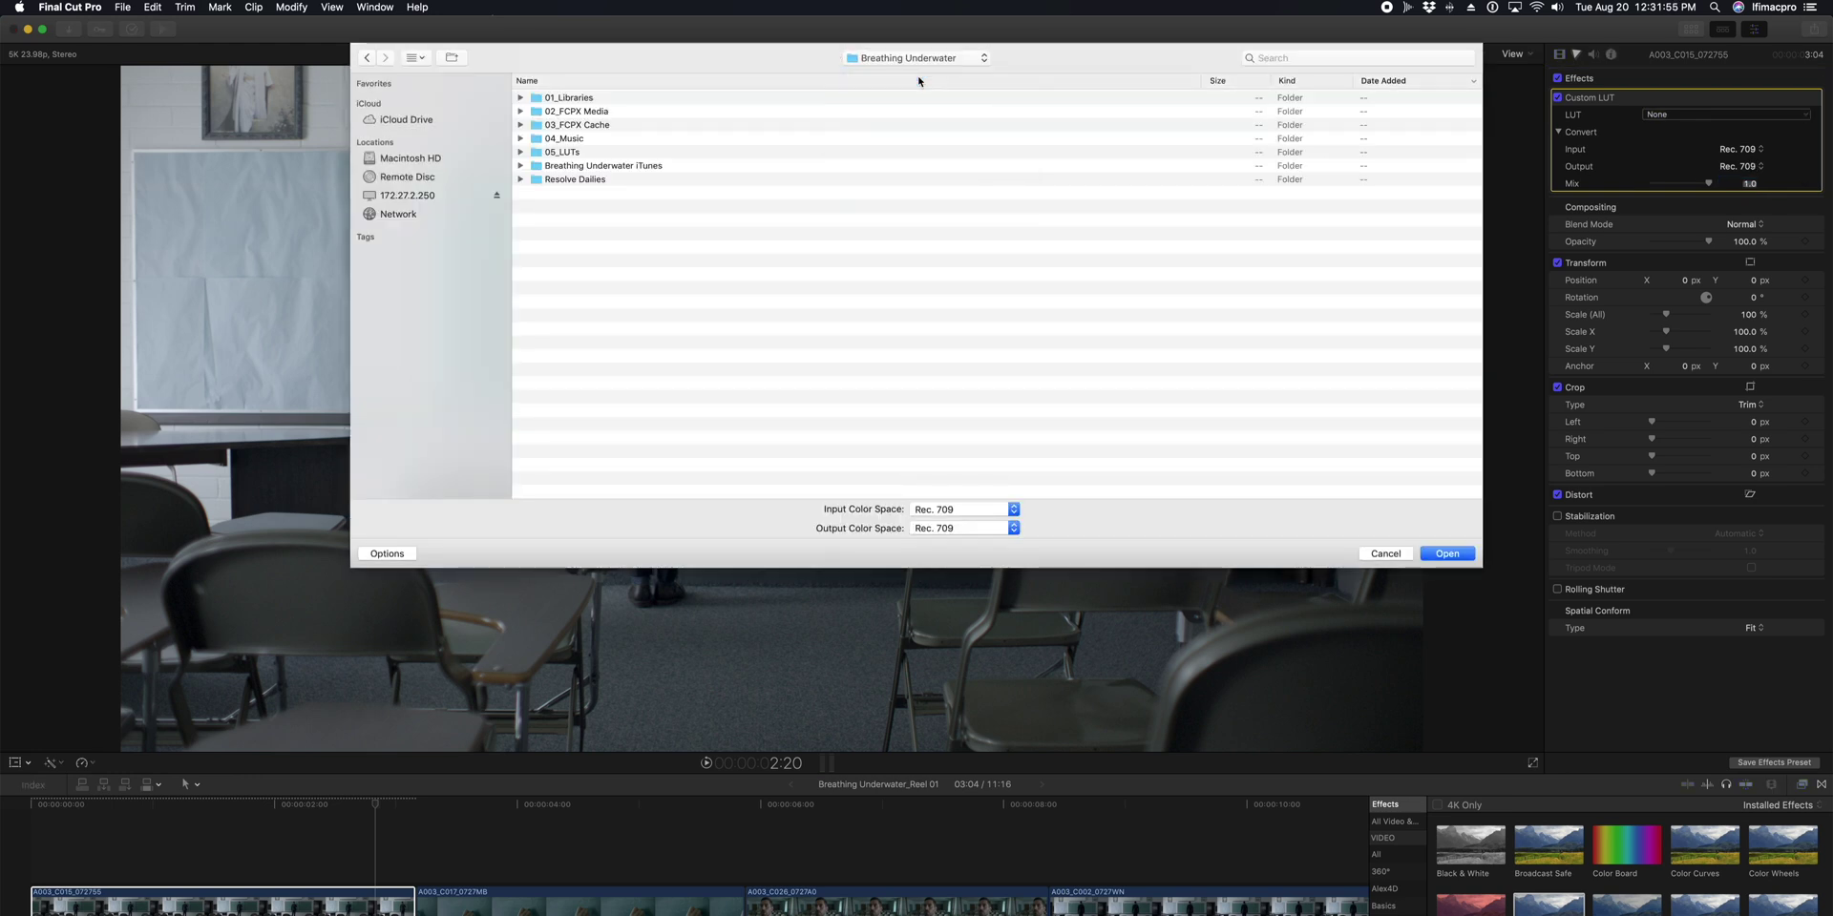
double_click(574, 156)
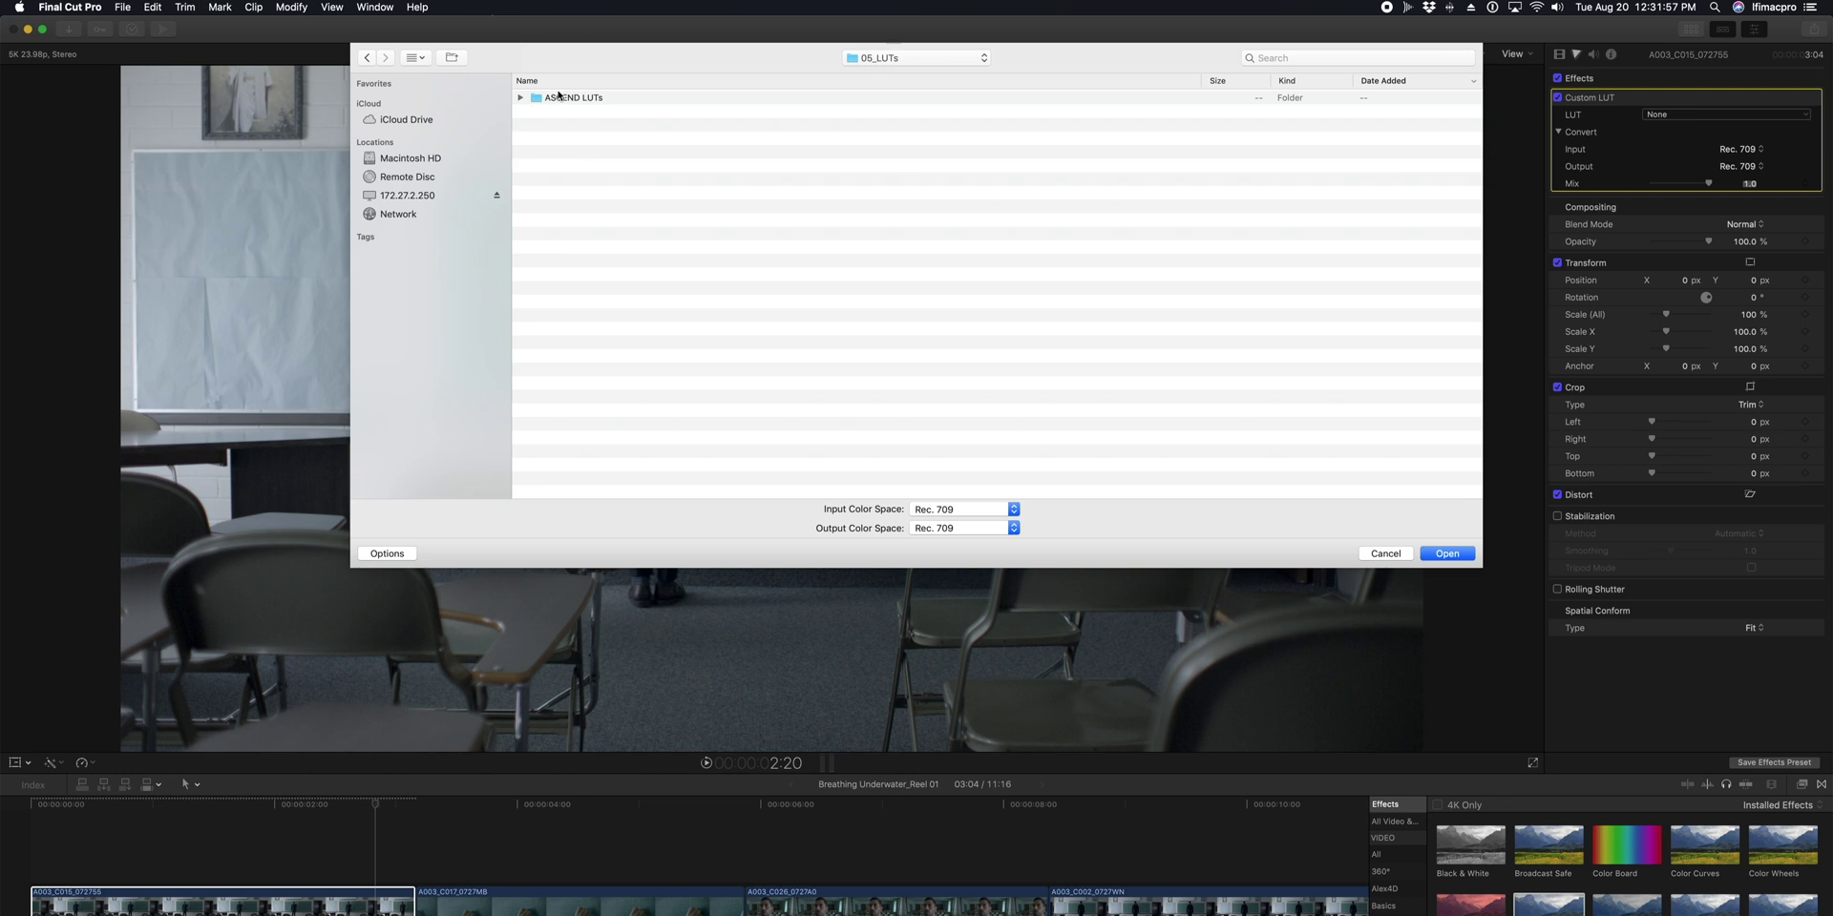
left_click(559, 96)
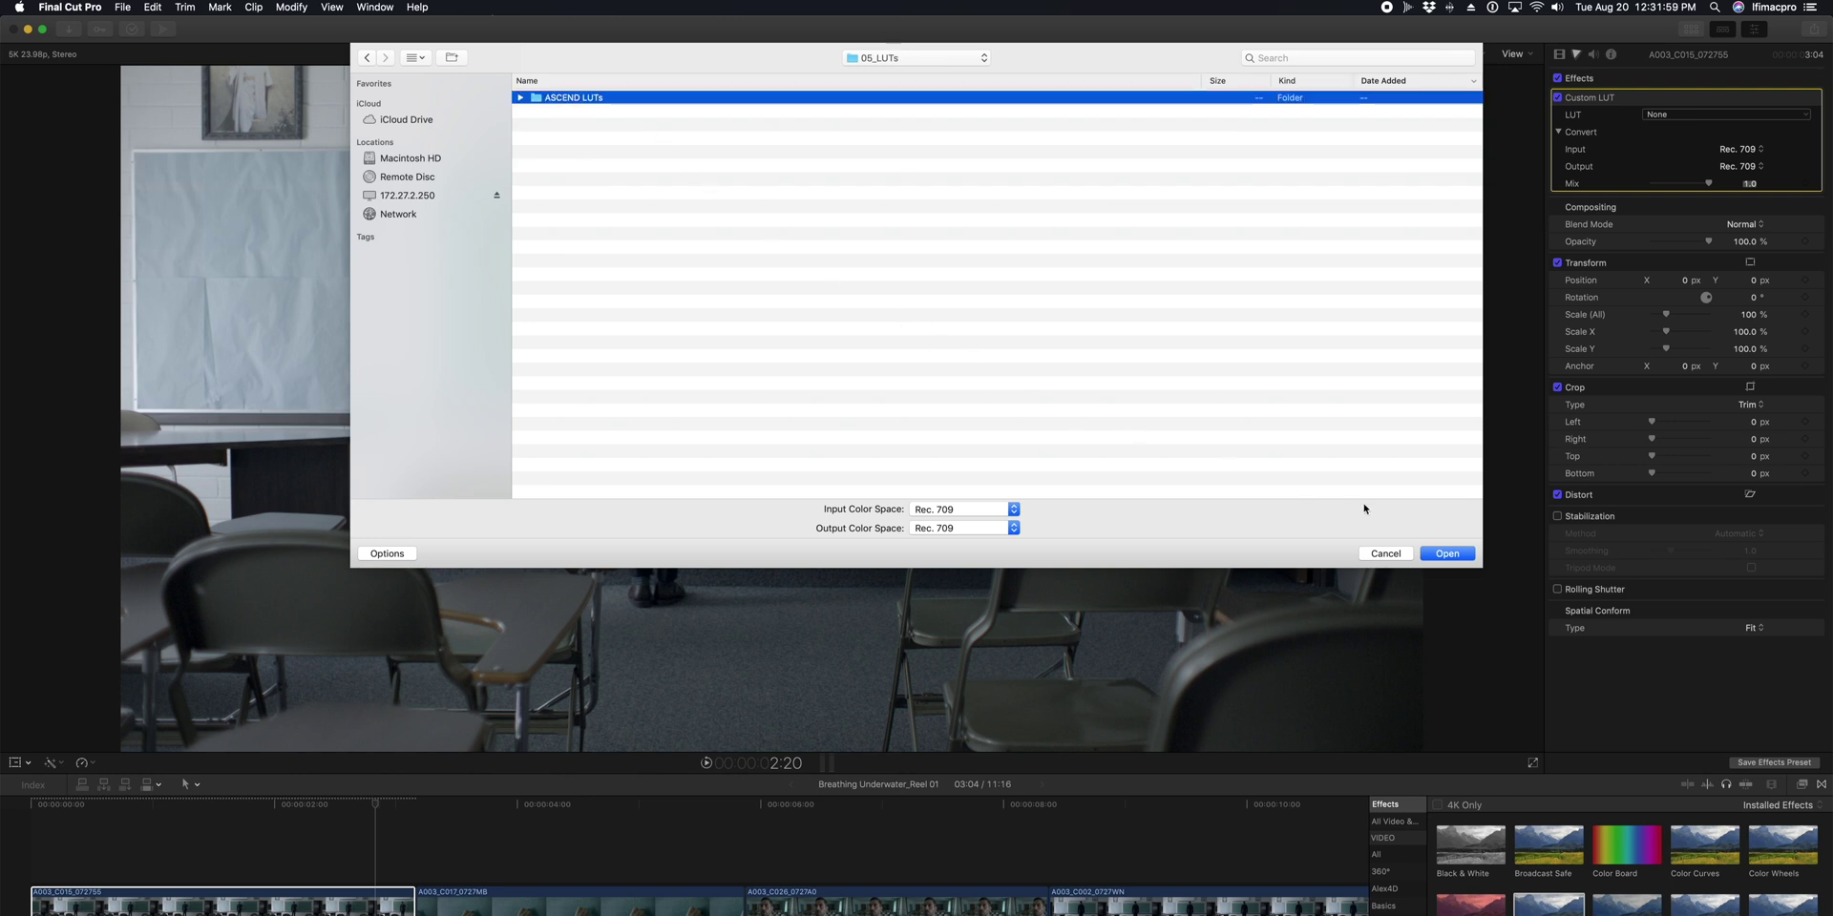
left_click(1447, 553)
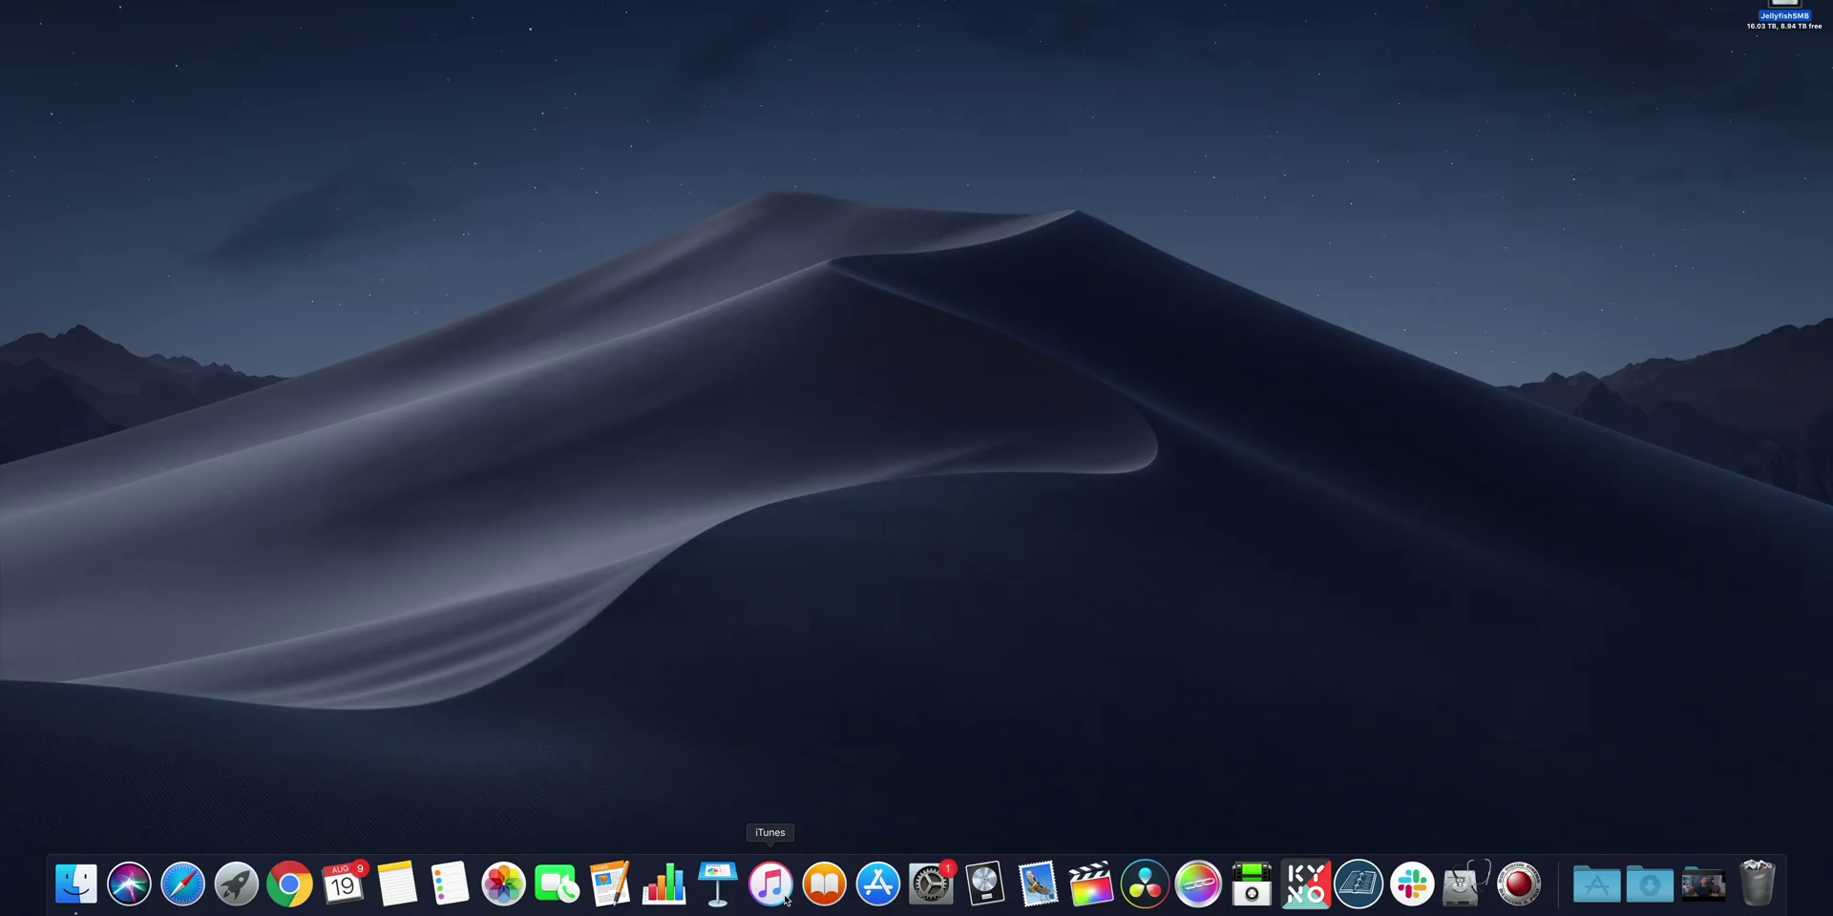
Launch iTunes from the Dock.
left_click(782, 892, "alt")
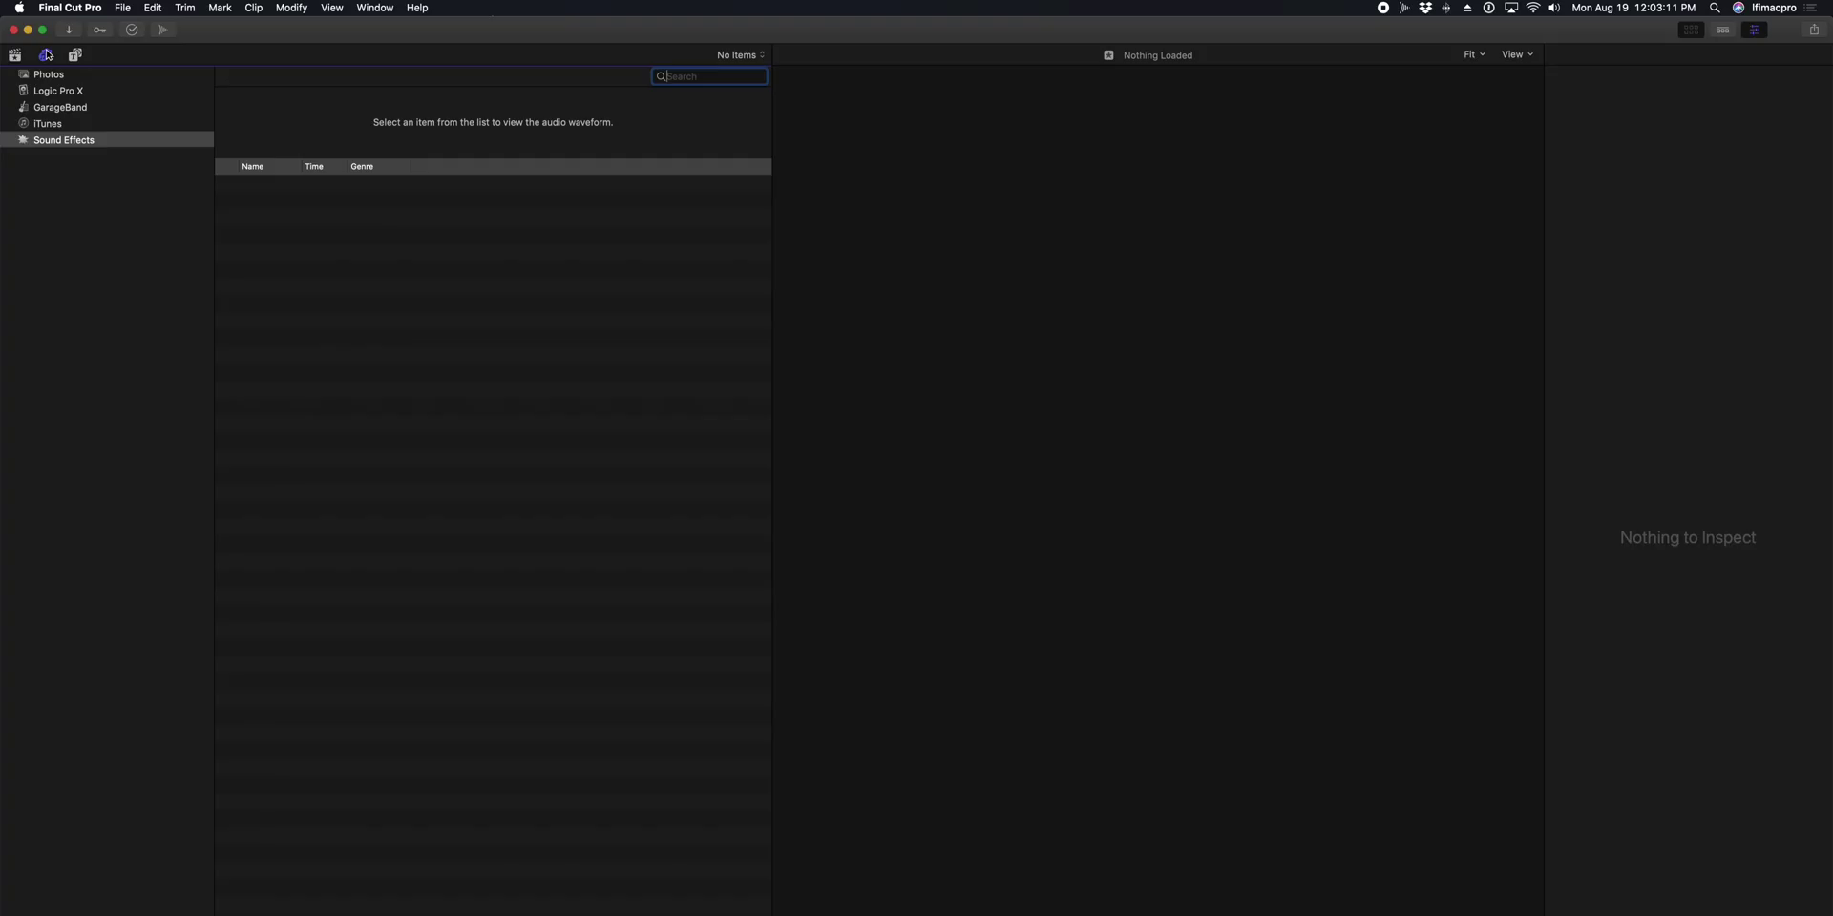
Show the iTunes song list in the Photos and Audio browser.
left_click(48, 125)
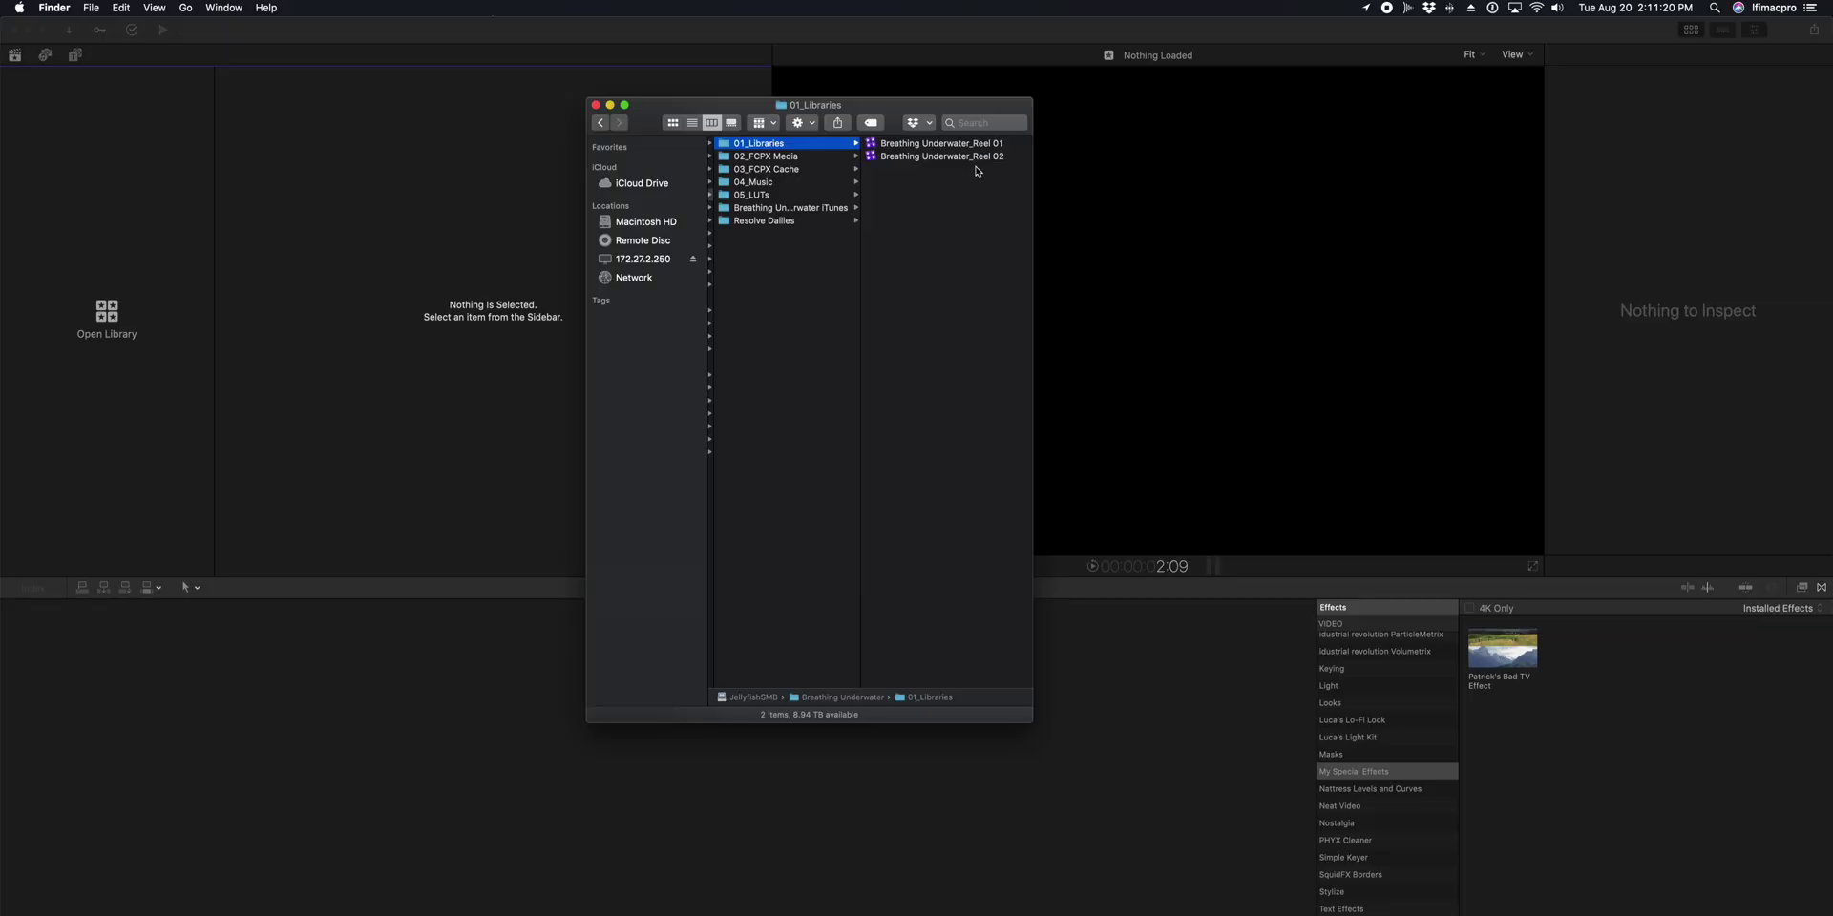
Open the Breathing Underwater_Reel 02 library from the 01_Libraries folder.
double_click(962, 157)
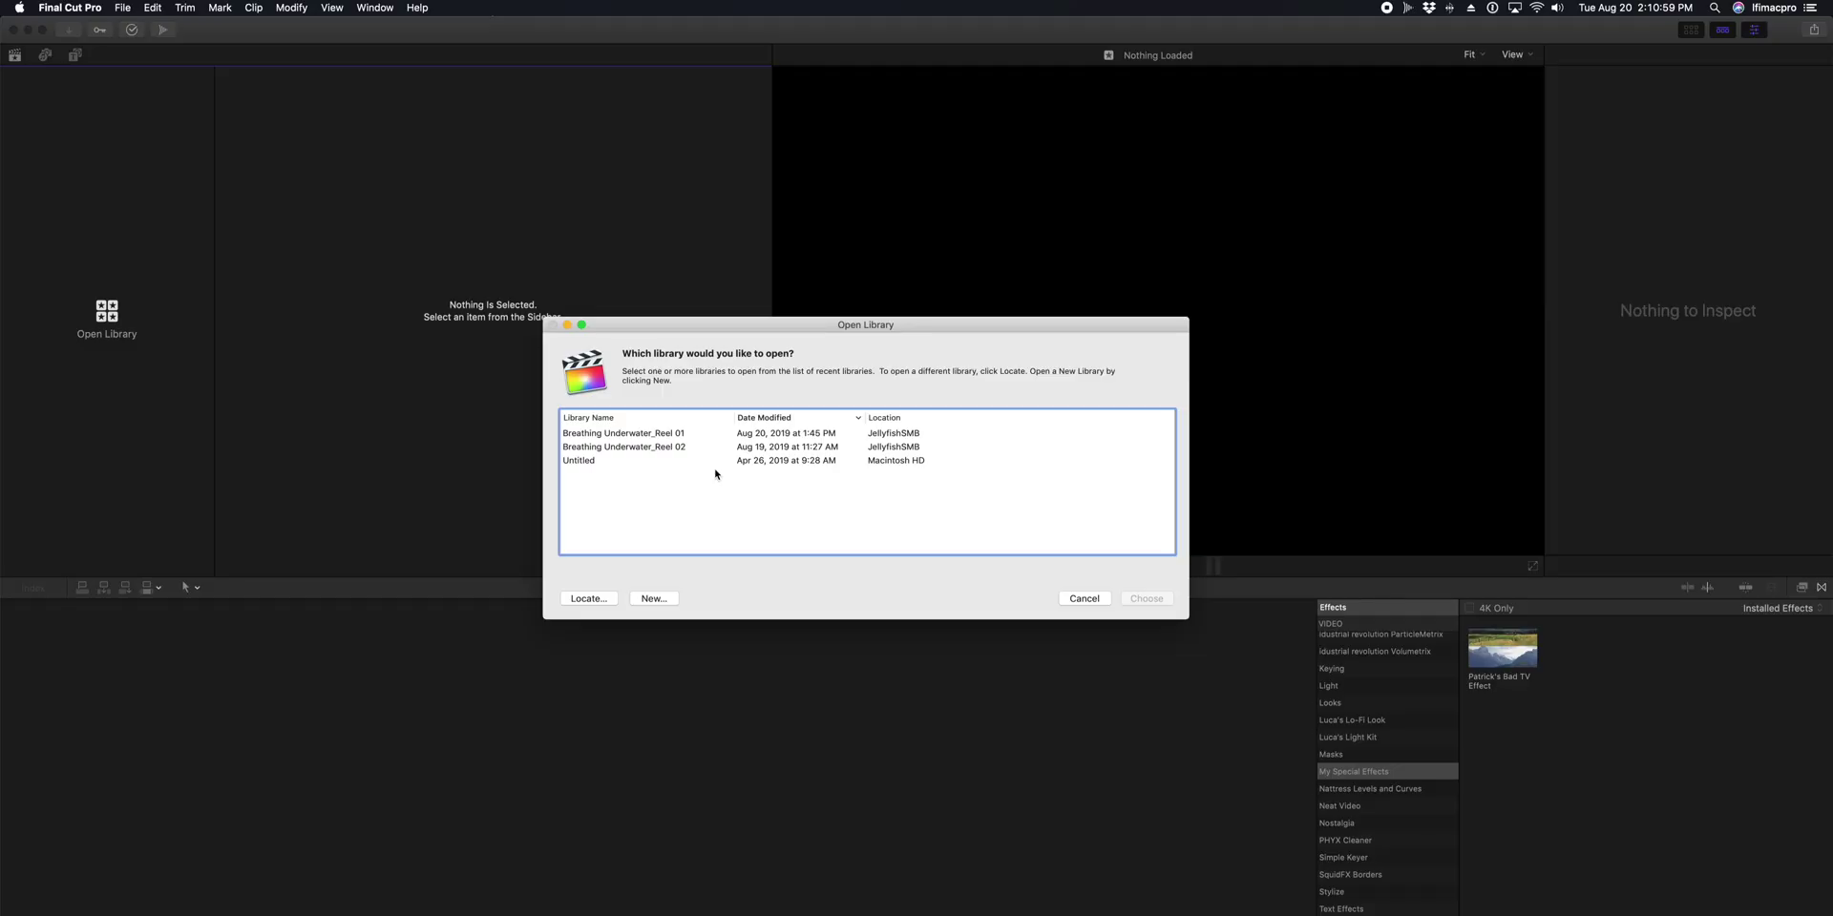
Open the Breathing Underwater_Reel 02 library, then go to File > Open Library for the other reel.
left_click(699, 448)
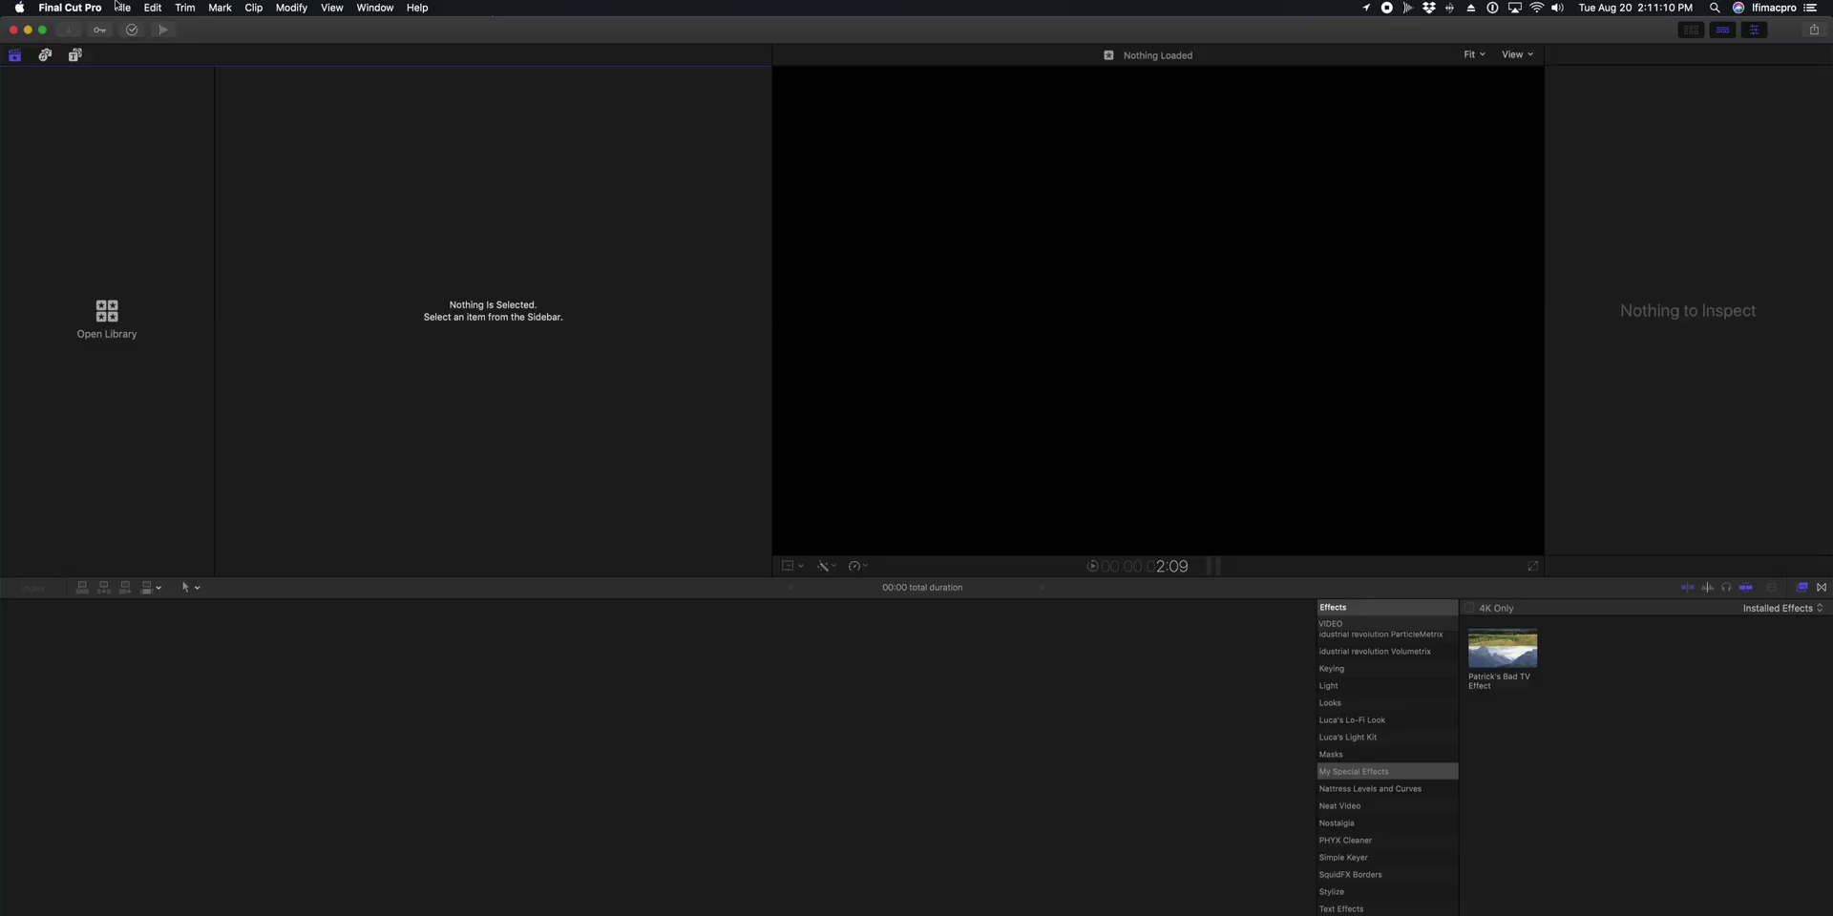
left_click(125, 8)
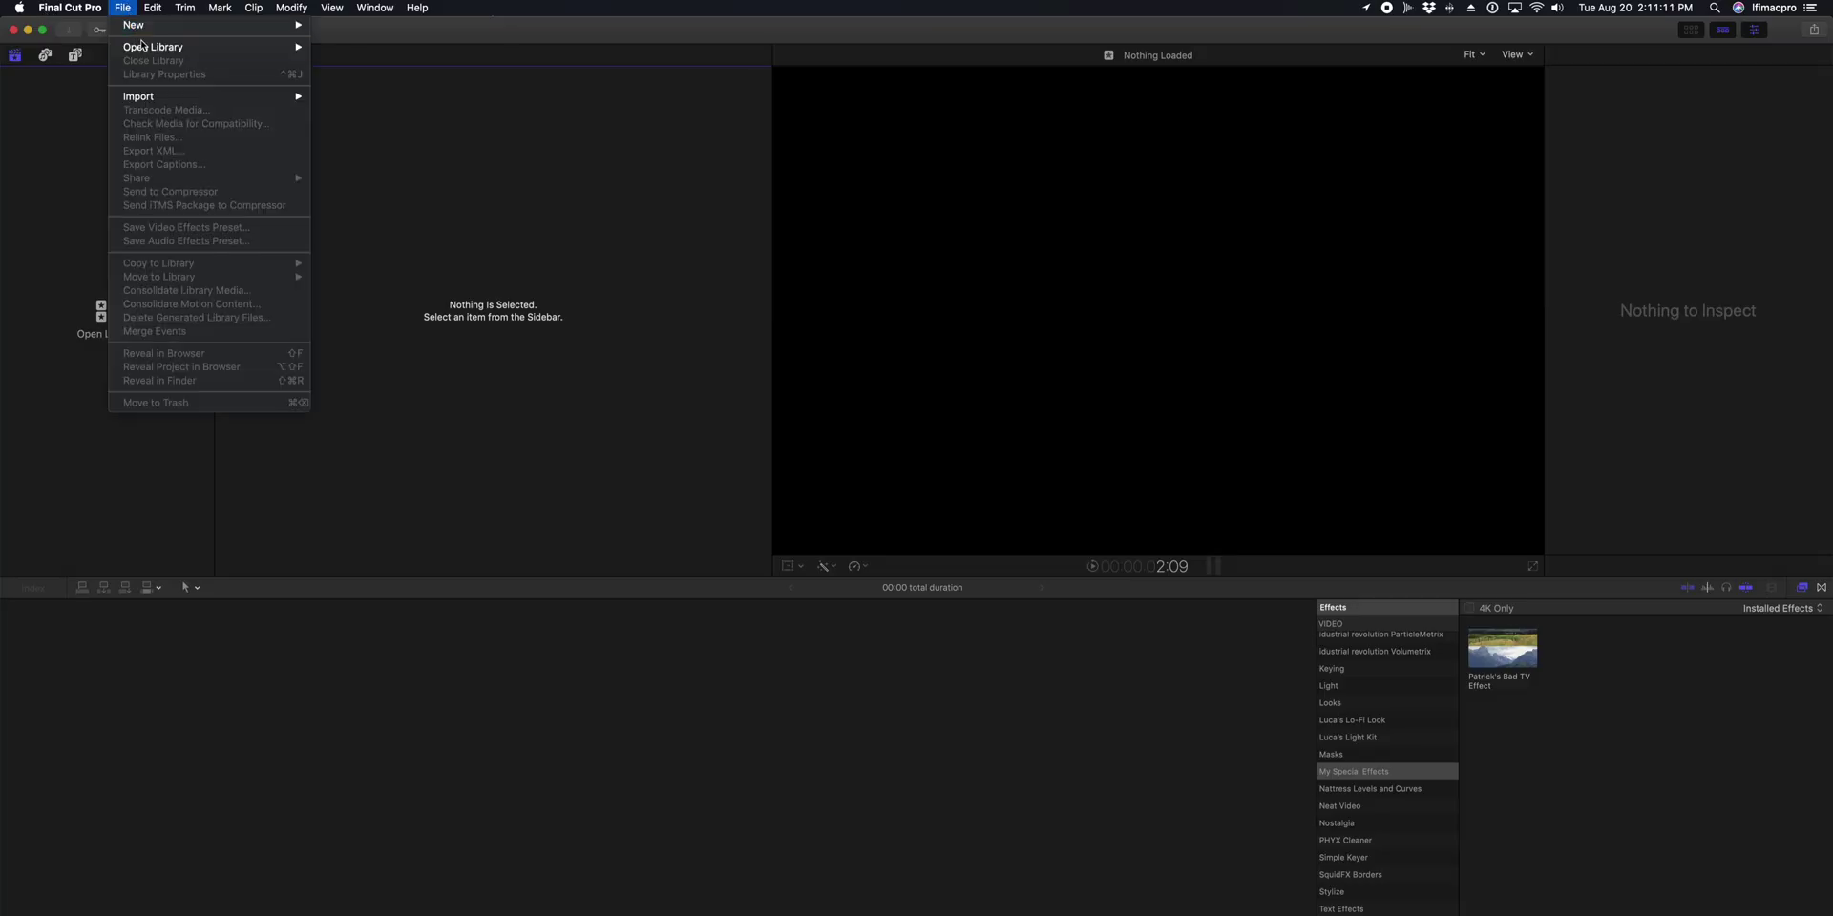
mouse_move(146, 48)
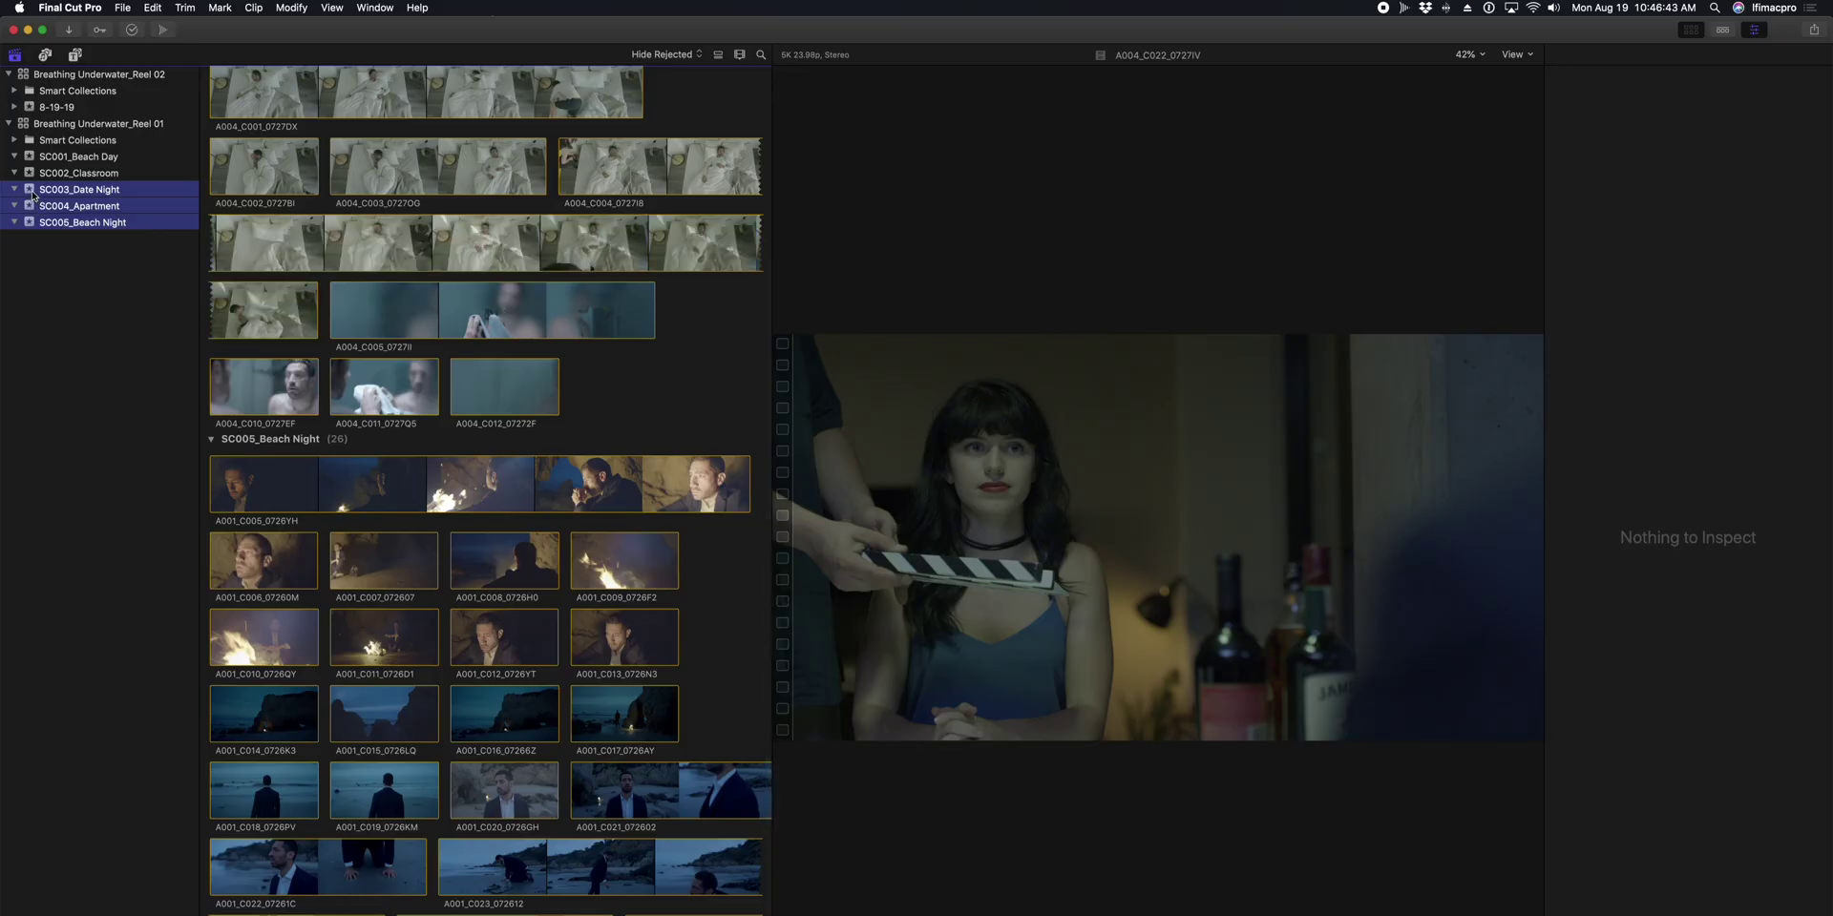
Select events SC003–SC005 and move them to the Breathing Underwater_Reel 02 library.
left_click_drag(34, 196, 38, 81)
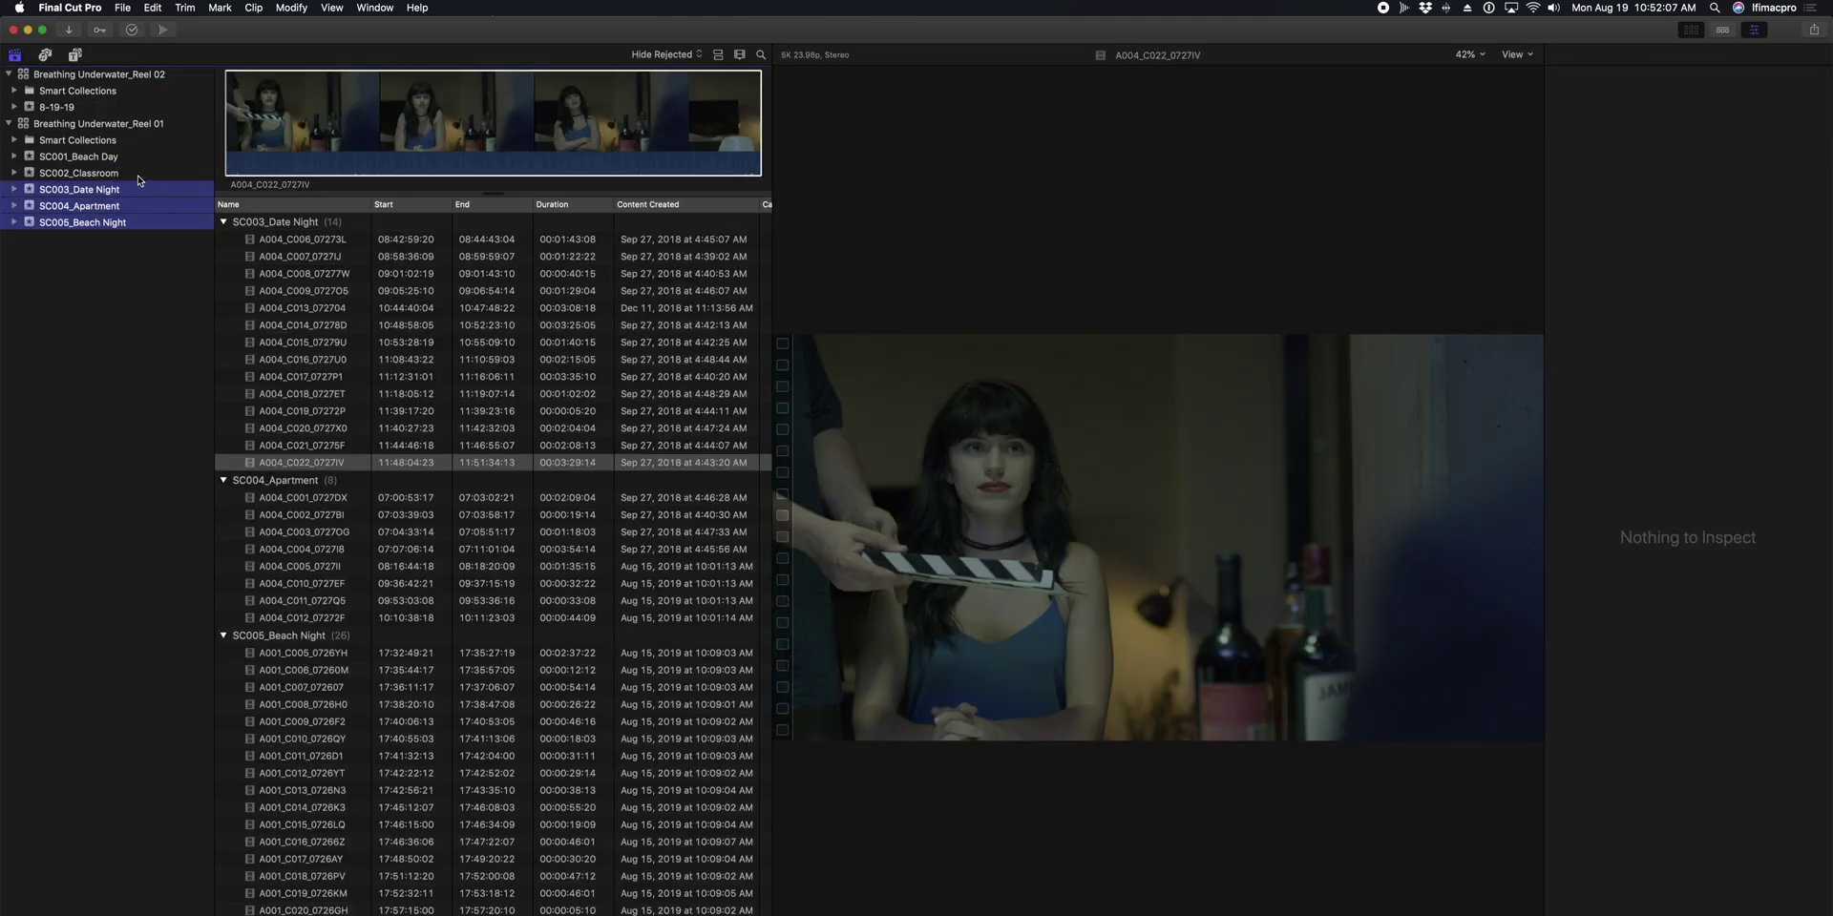
left_click_drag(86, 191, 151, 84)
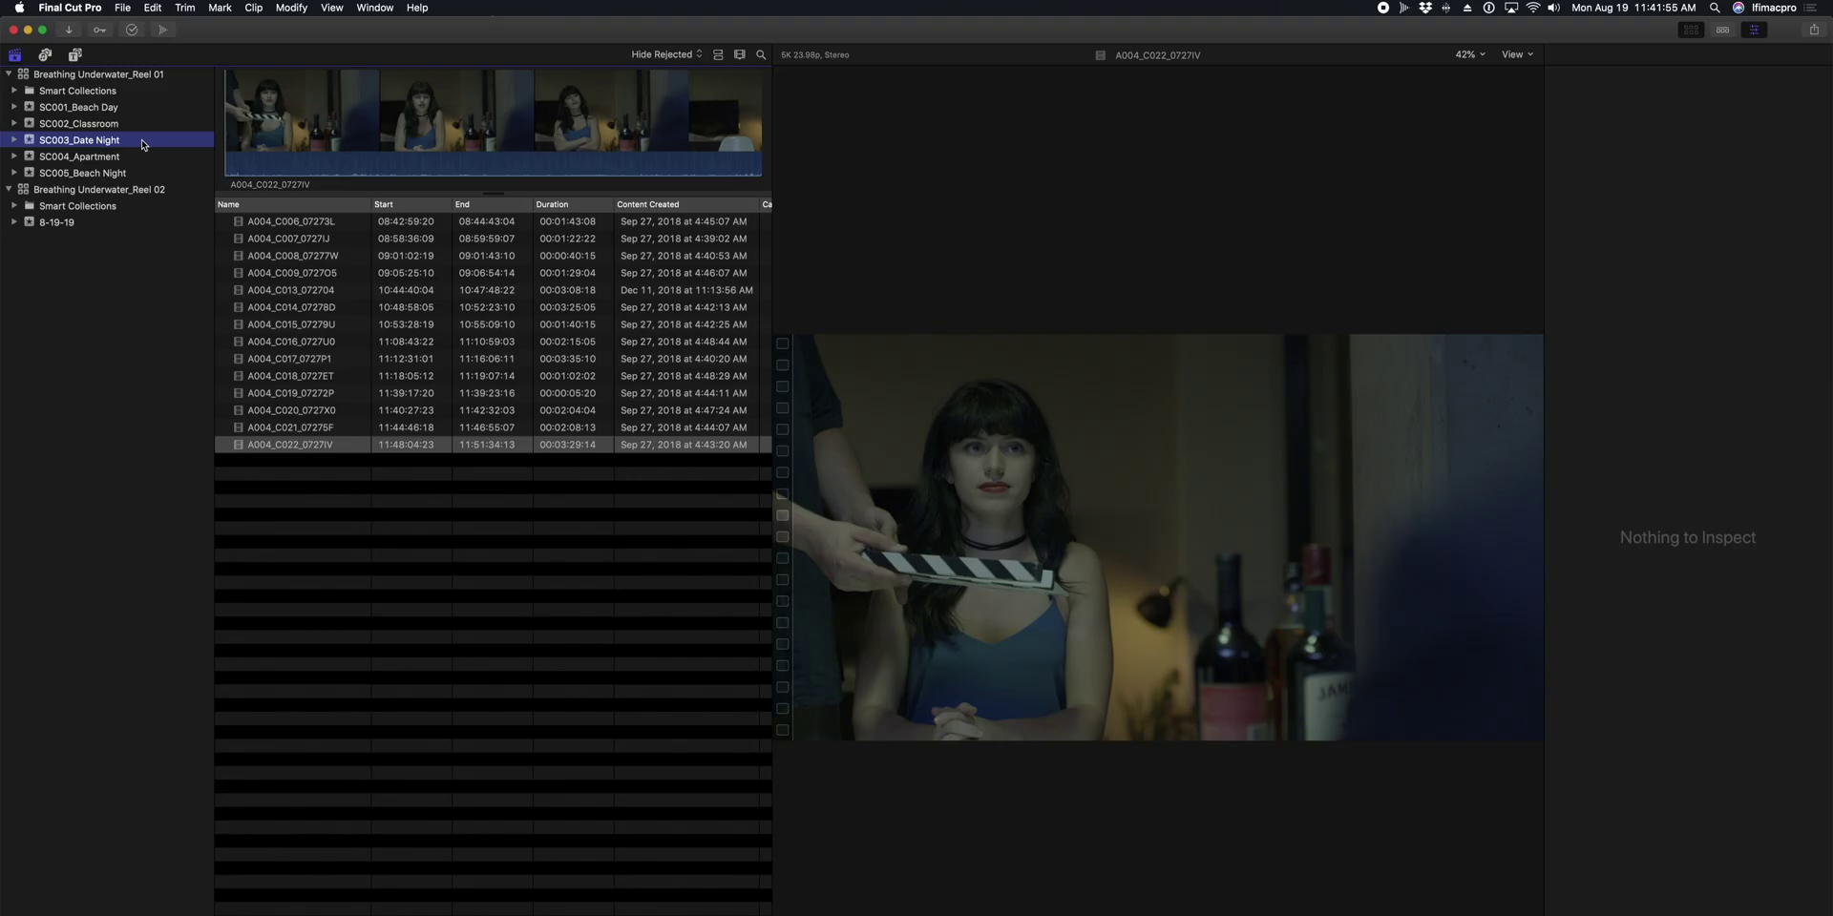
left_click(144, 178, "shift")
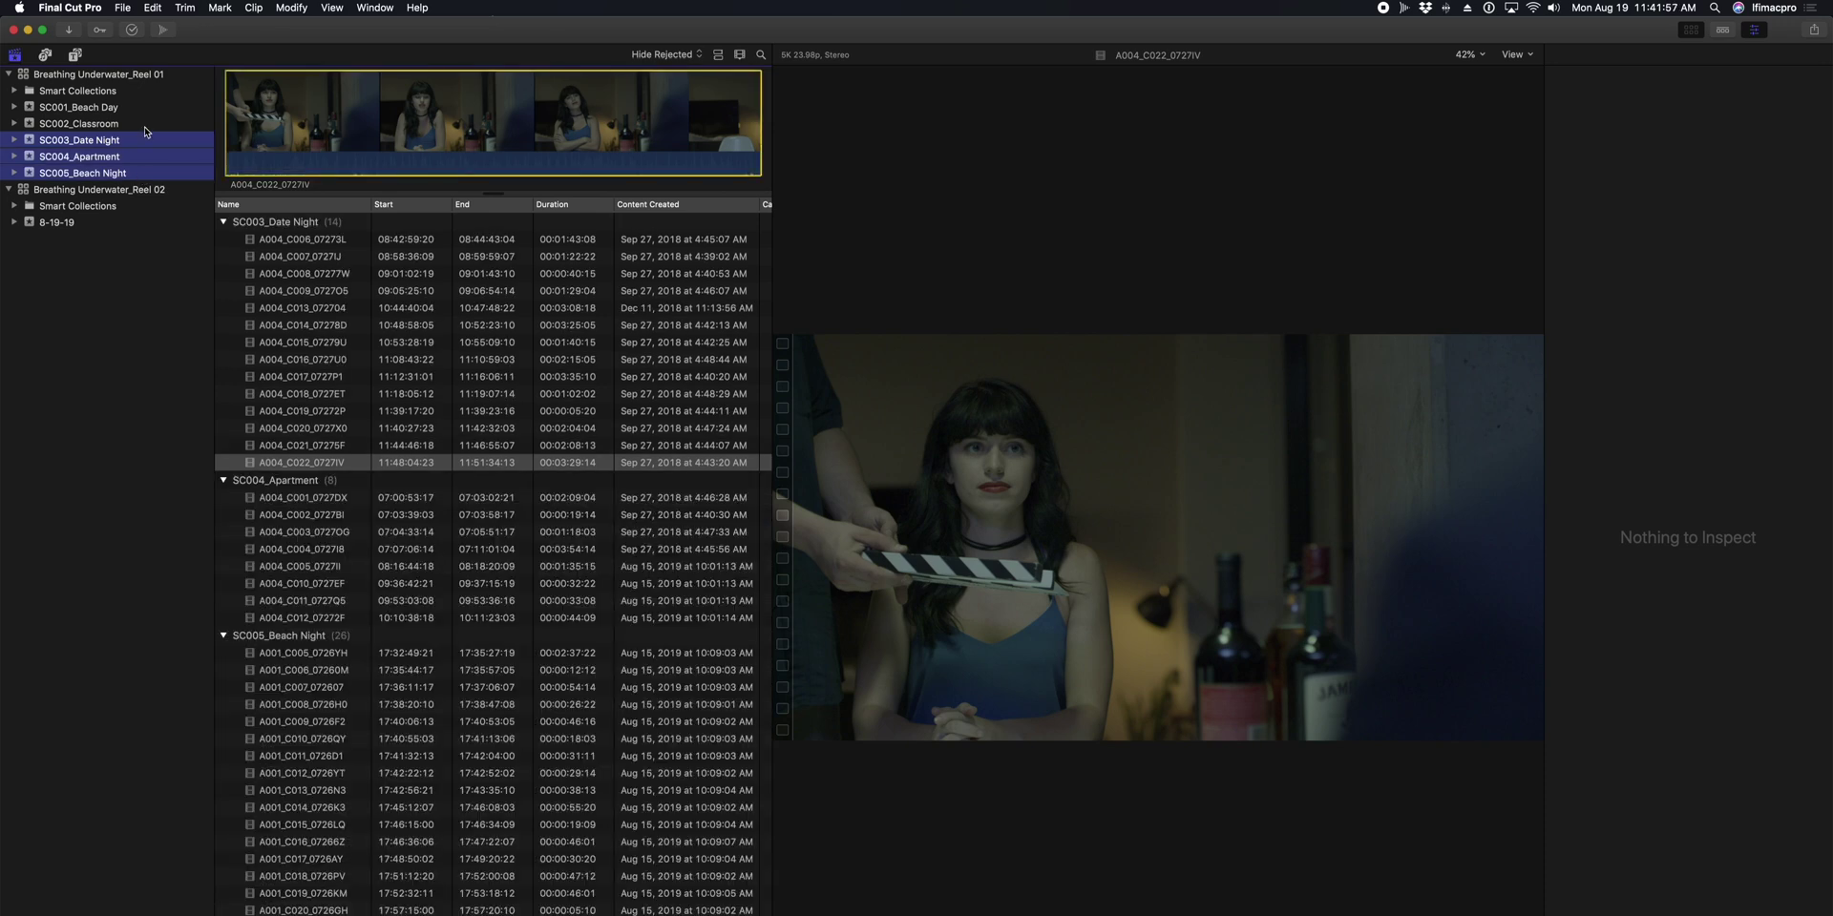
left_click(123, 7)
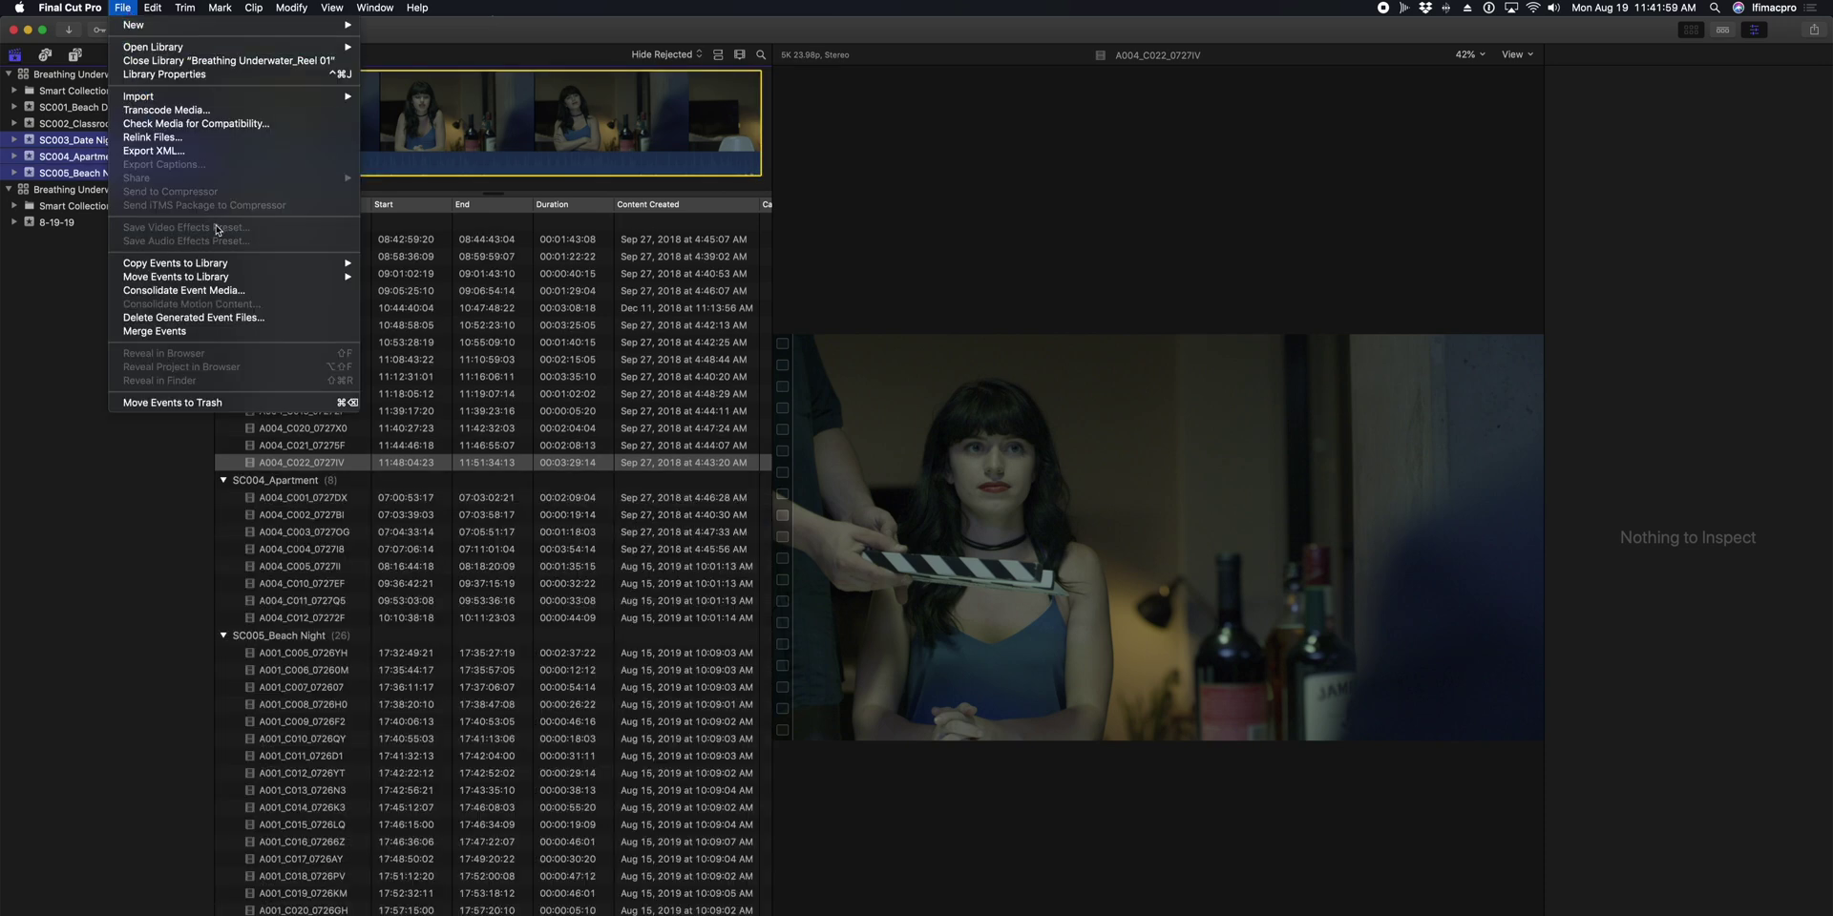
mouse_move(263, 276)
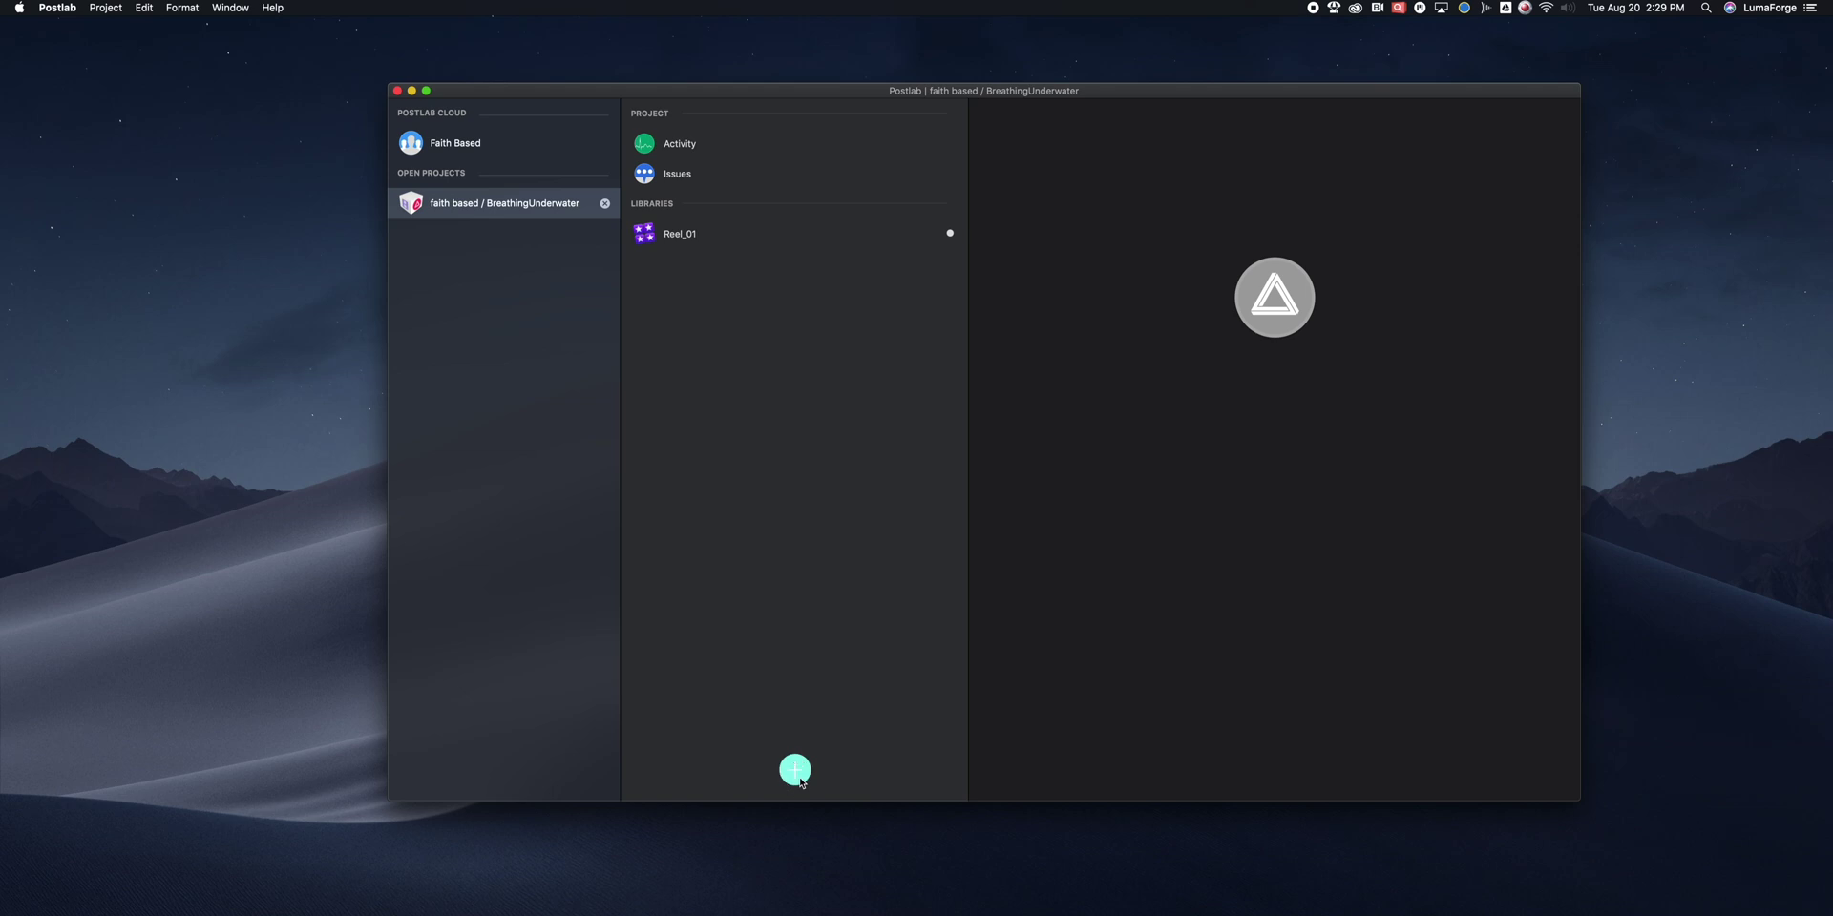
Add an empty Reel_02 library to BreathingUnderwater, then open Reel_01 read-only.
left_click(798, 781)
left_click(833, 686)
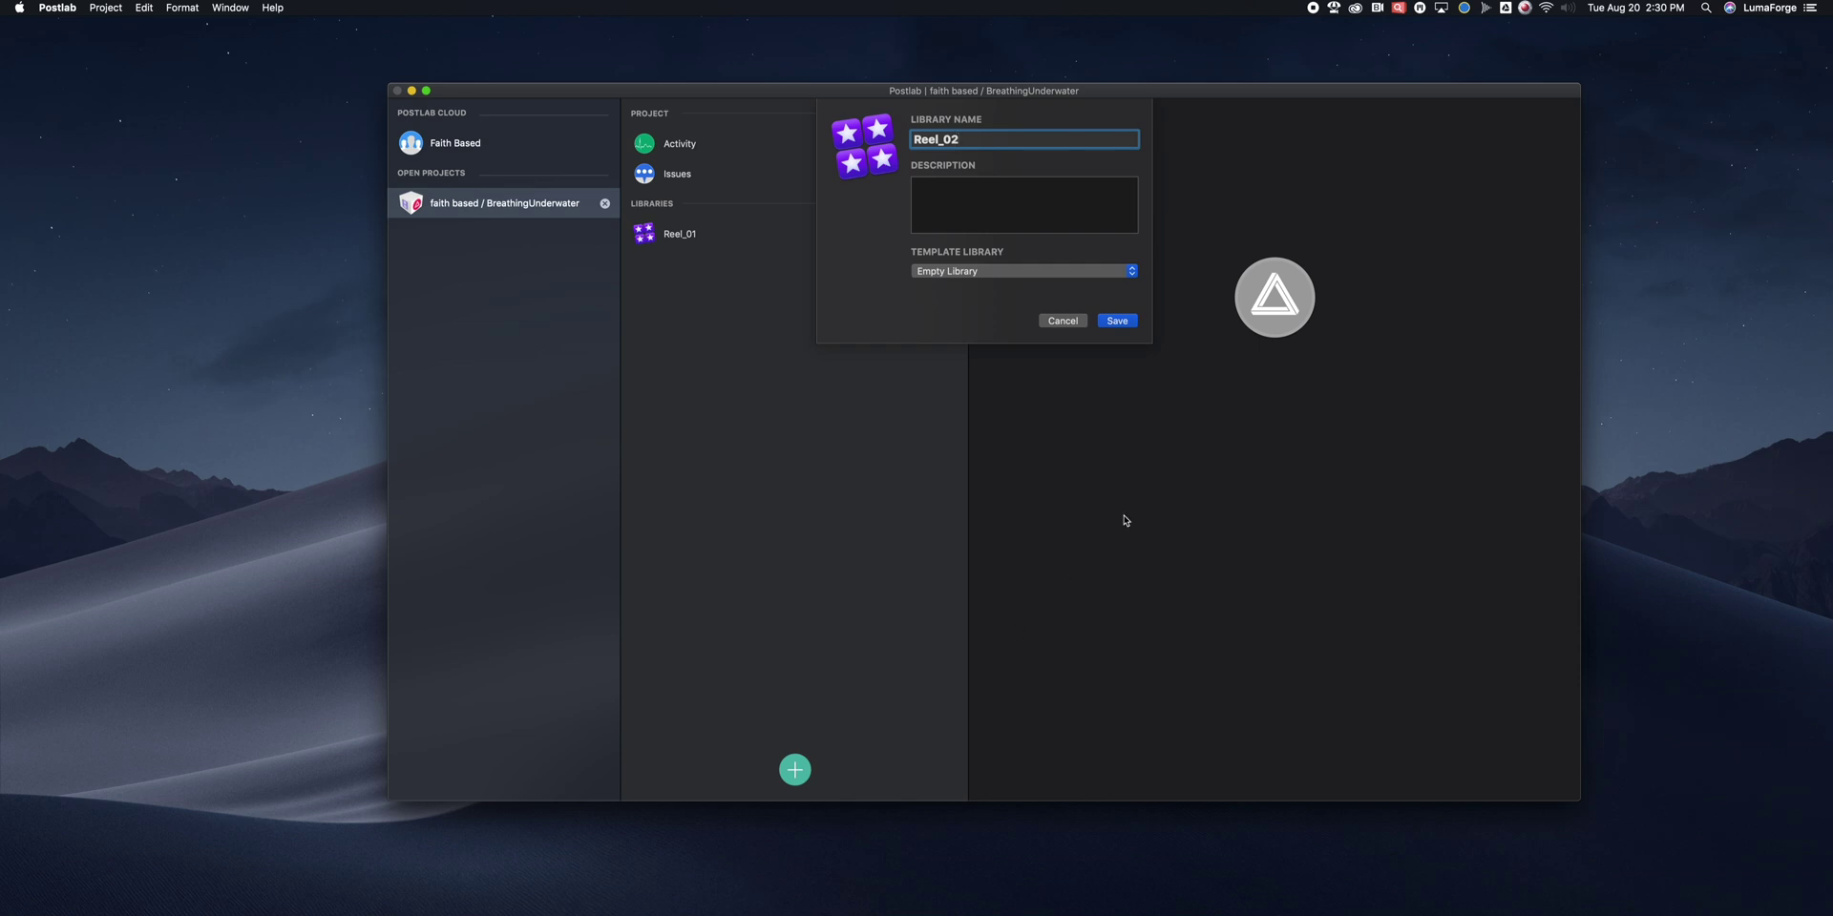
left_click(1107, 325)
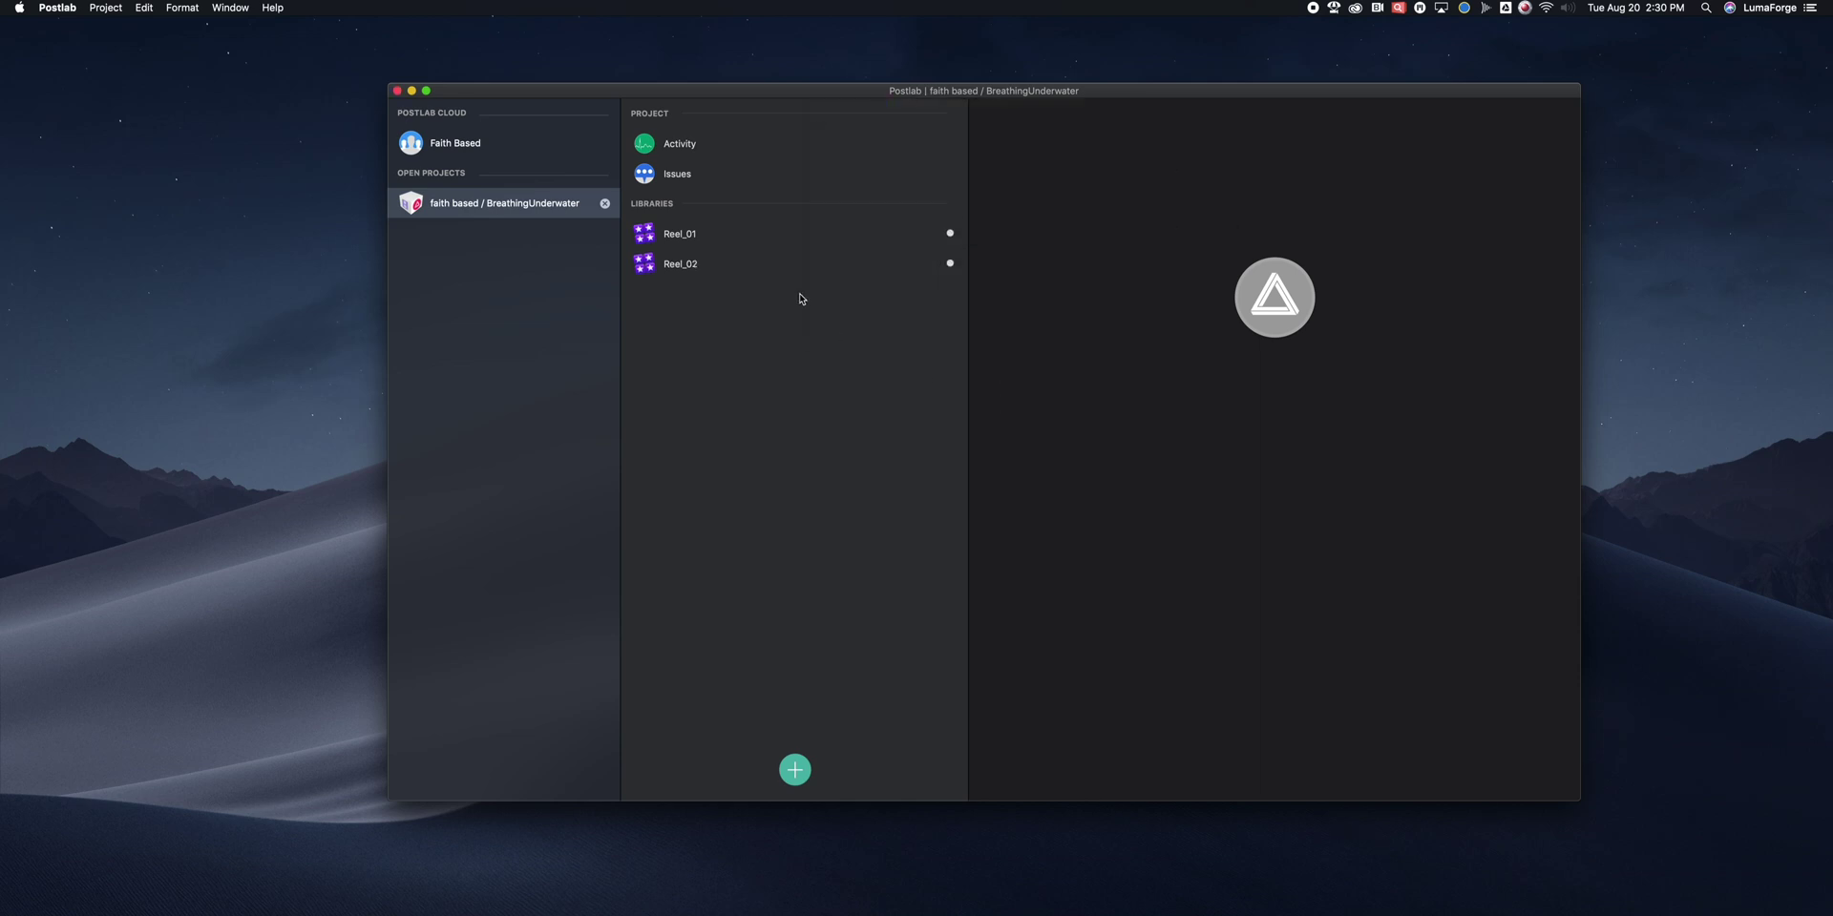
left_click(790, 231)
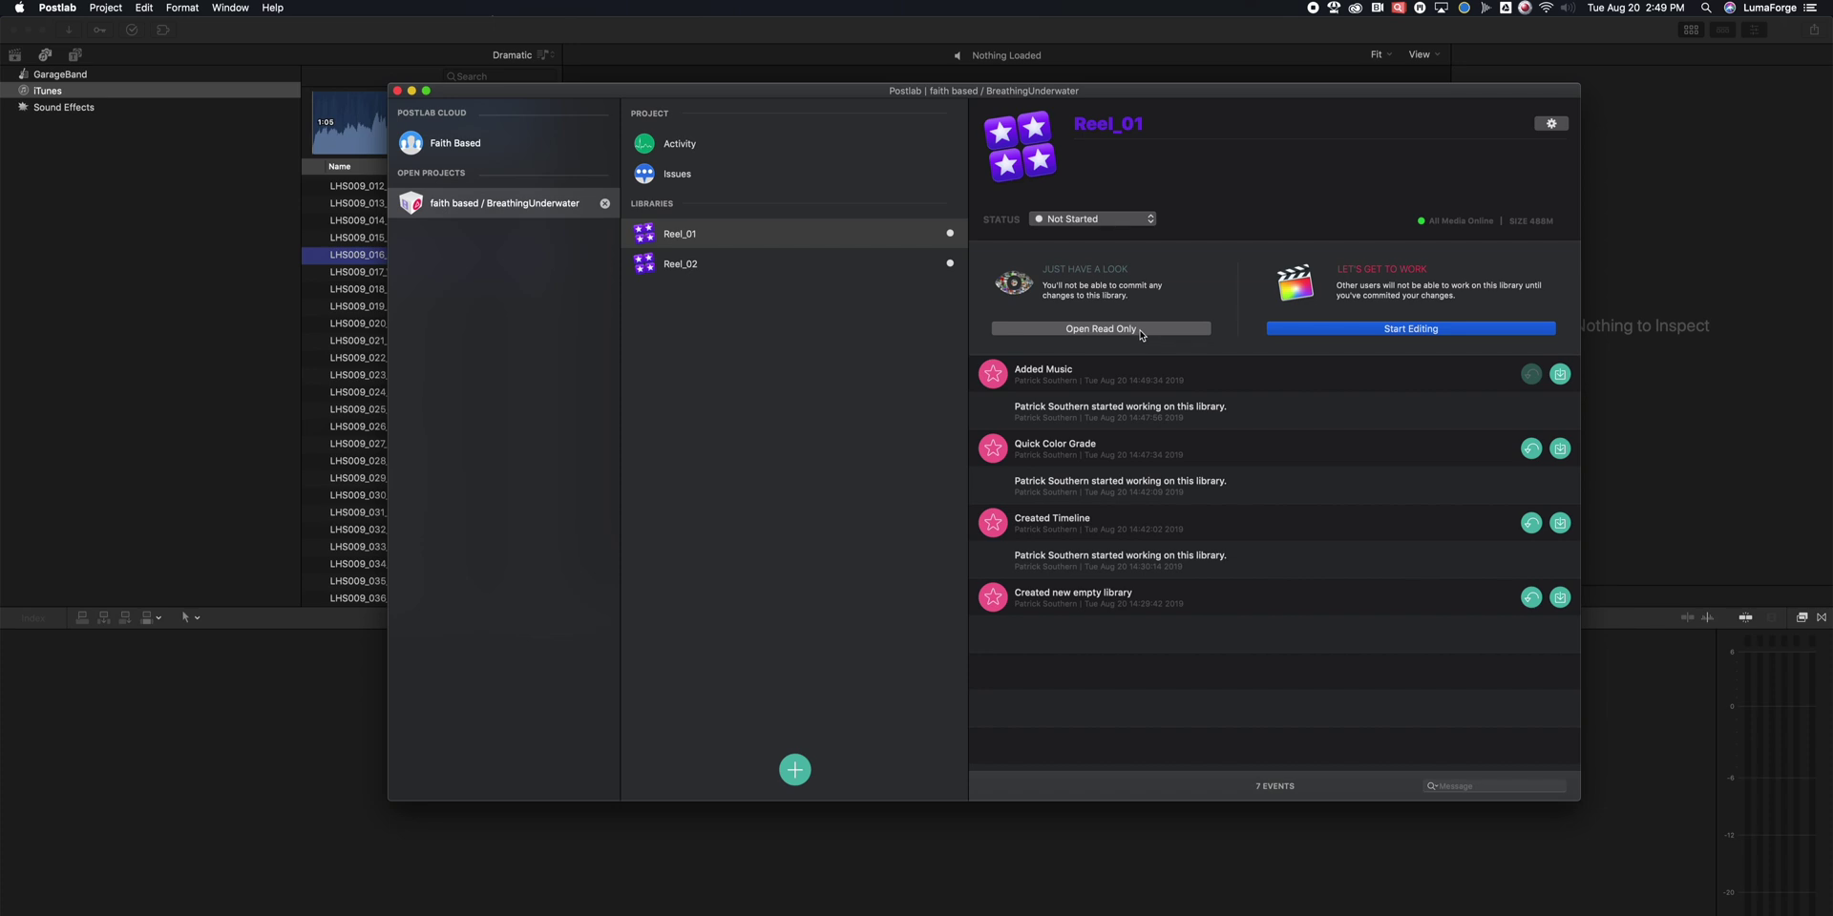
left_click(1140, 330)
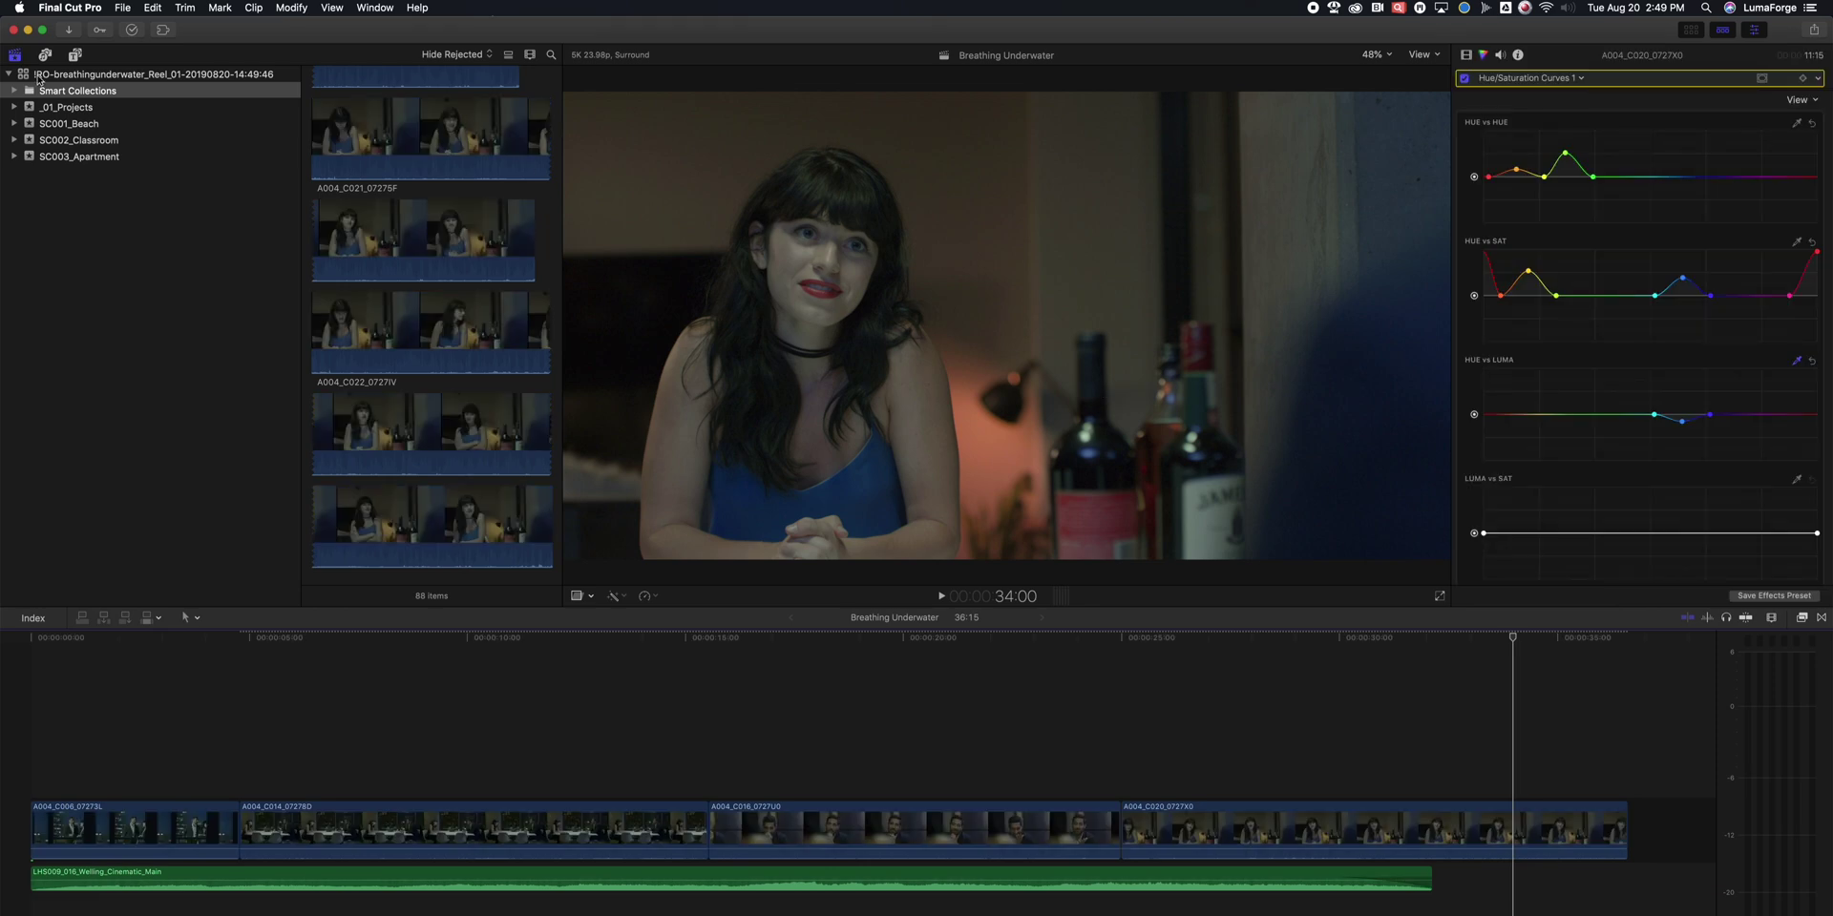
Show Reel_01's Library Properties, with media, Motion content and cache stored in the library.
left_click(40, 77)
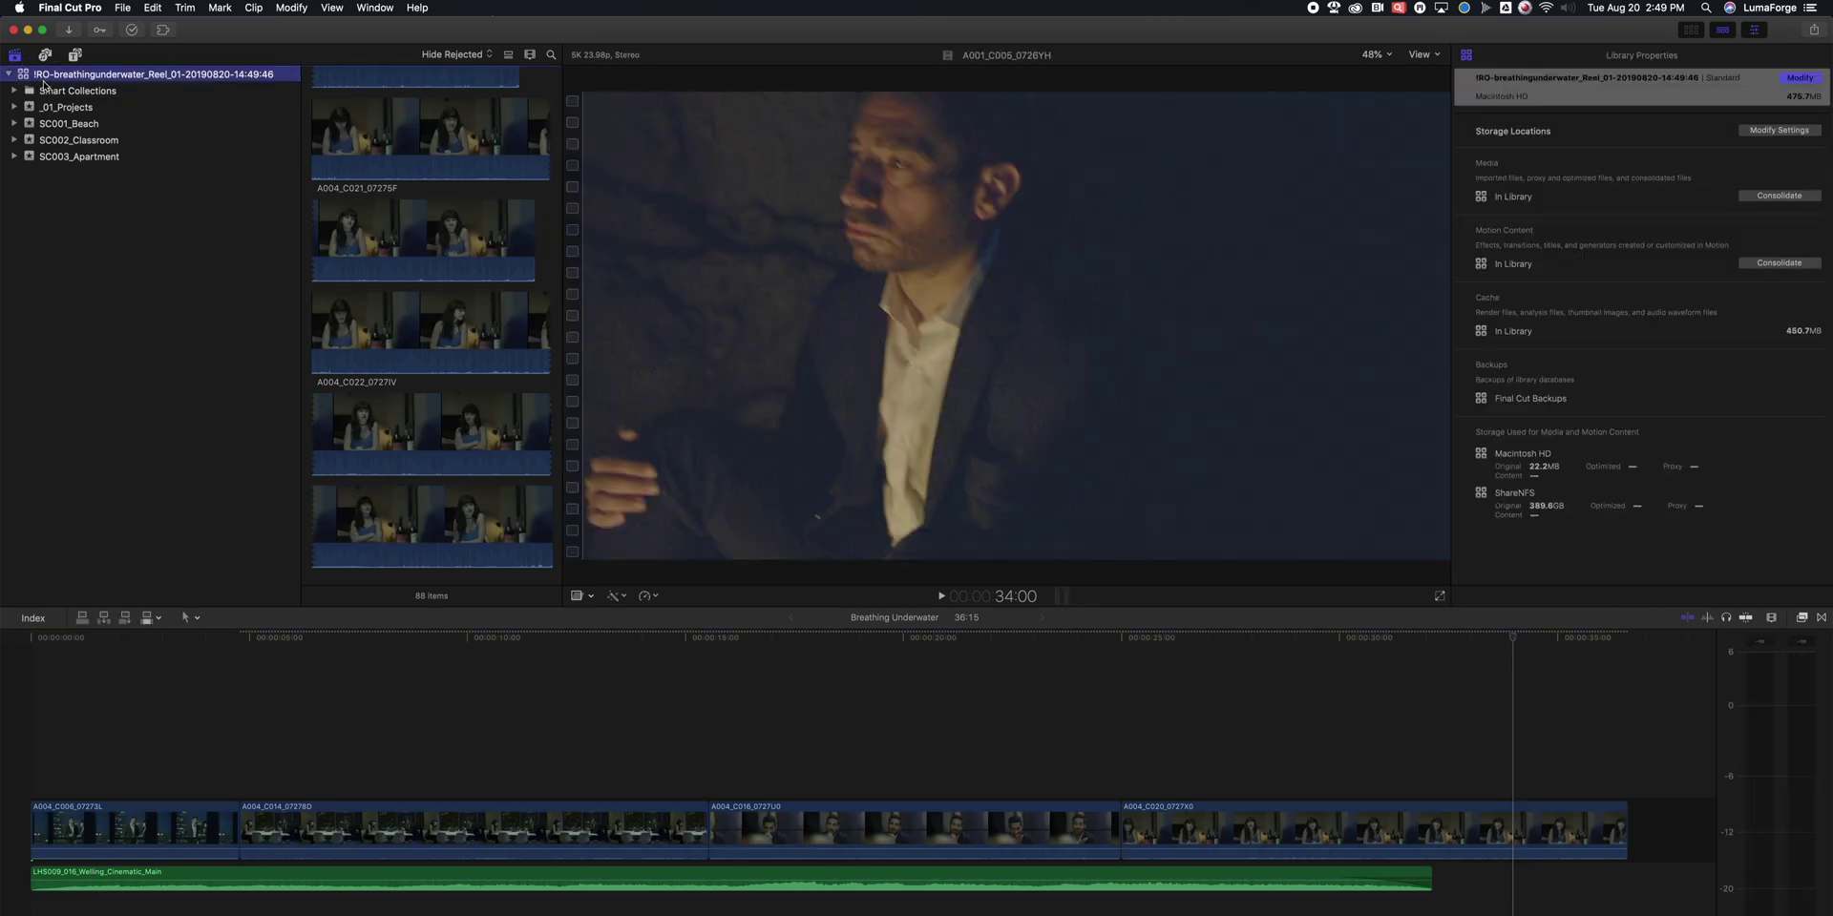